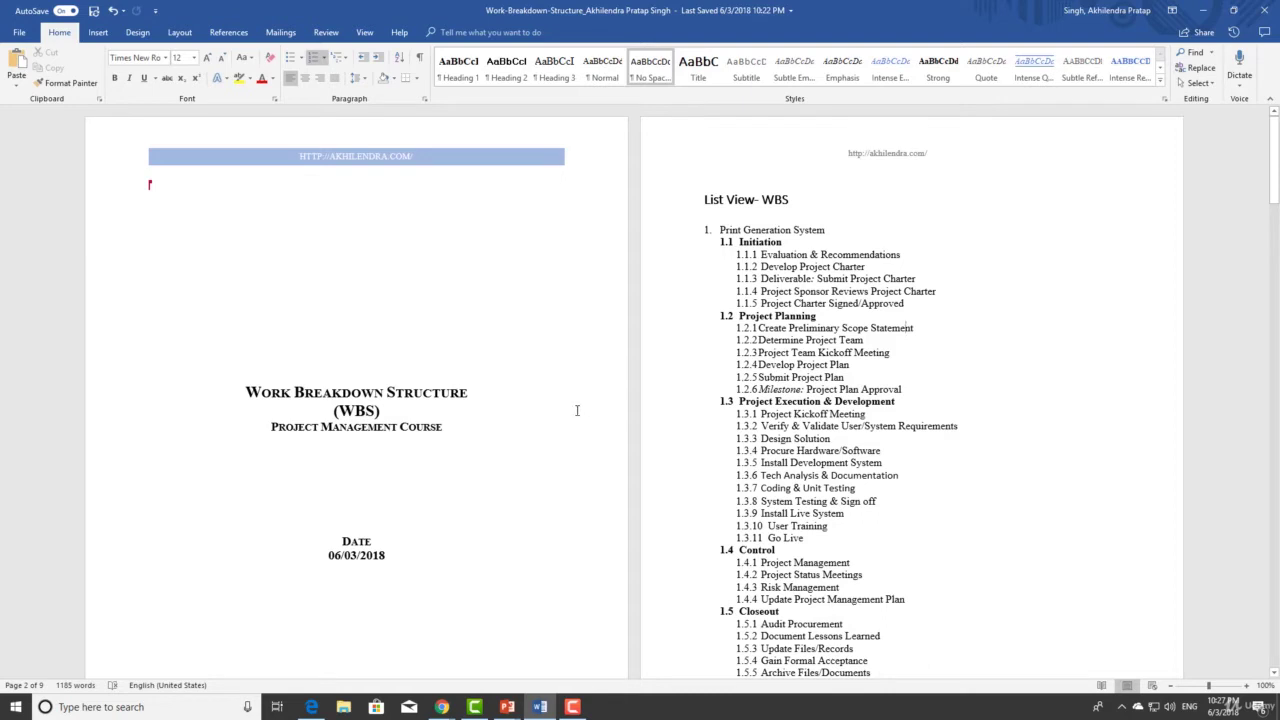
Indent the third-level numbers of the List View WBS slightly further to the right and save the document.
scroll(577, 410, "down", 1)
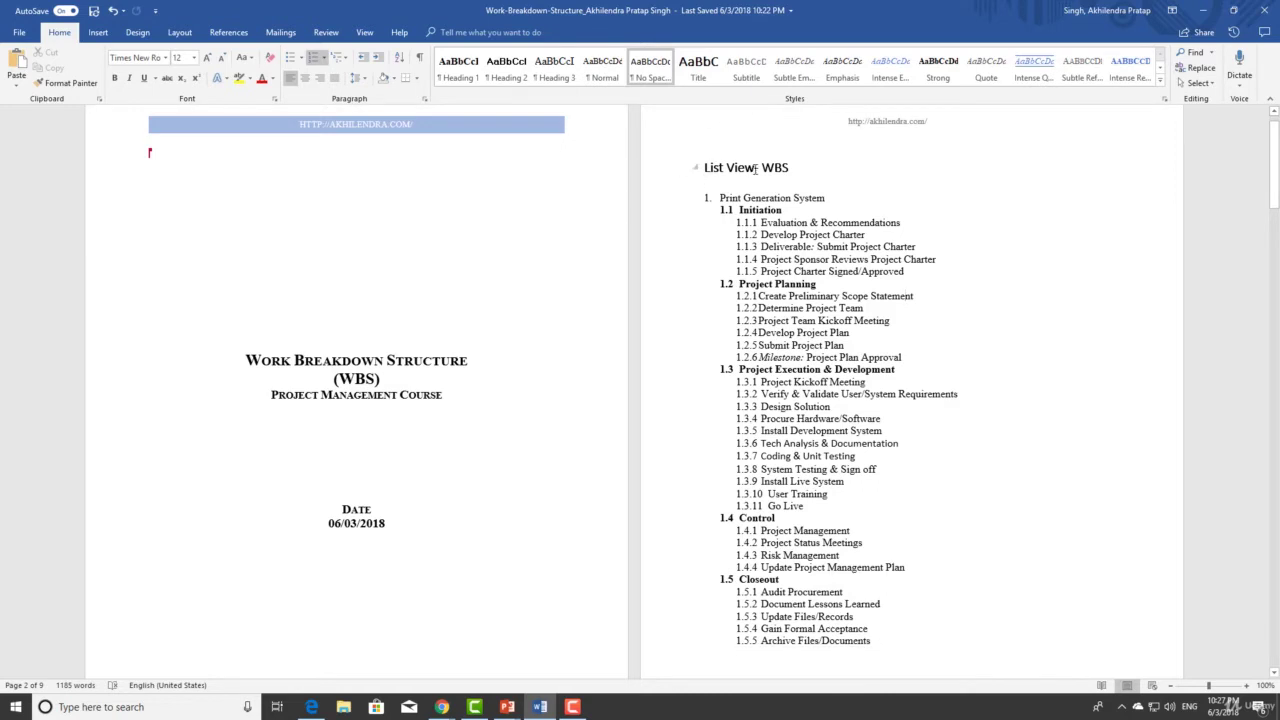
left_click(755, 168)
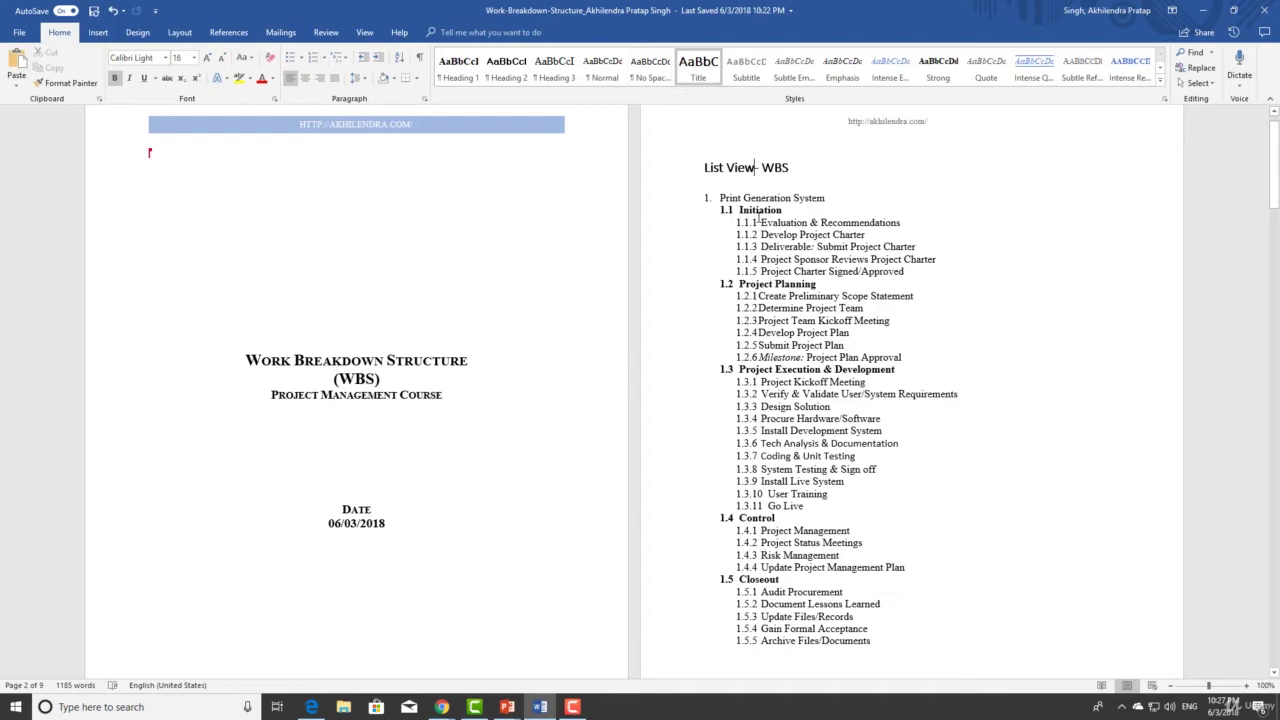
left_click(760, 215)
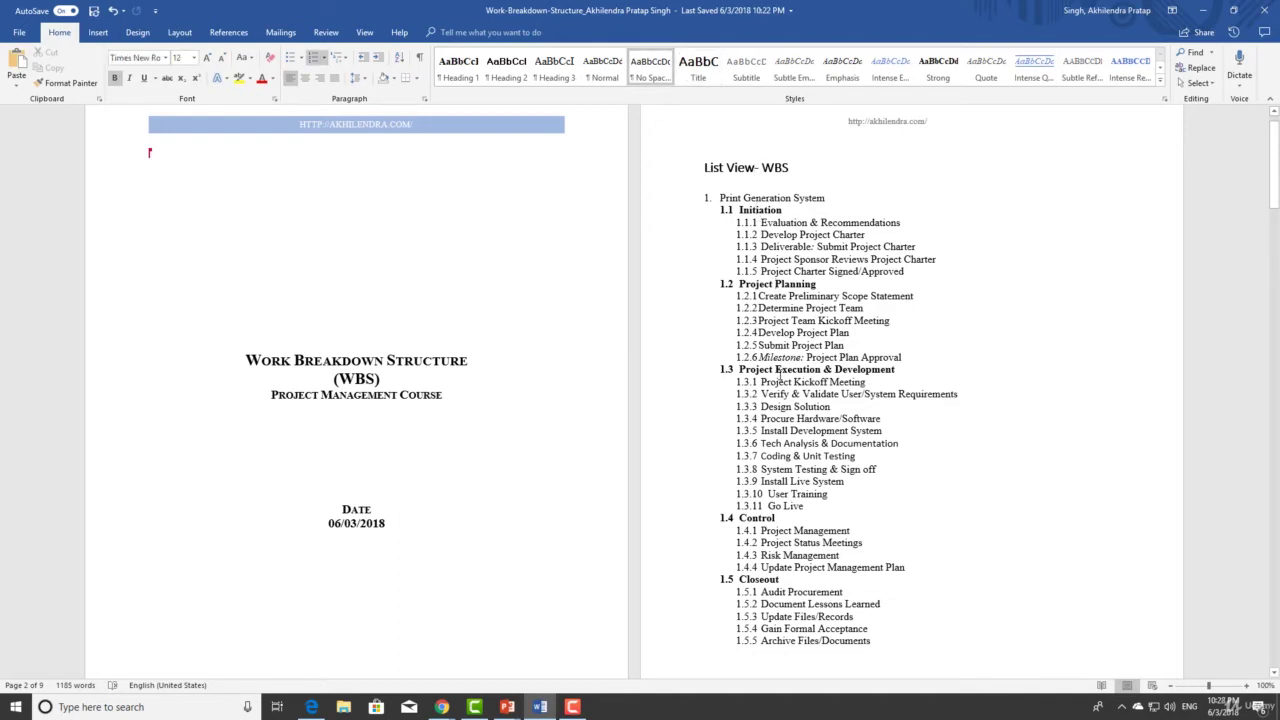
left_click(771, 589)
left_click(746, 222)
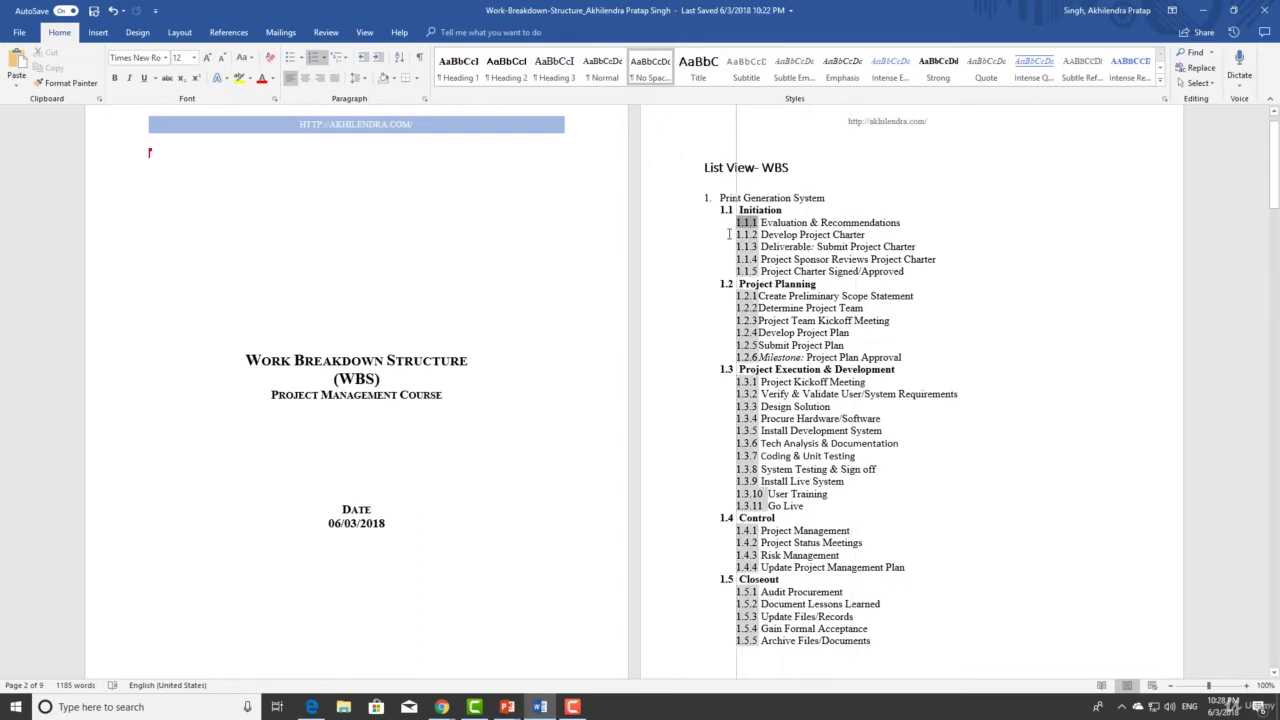
left_click_drag(729, 234, 733, 234)
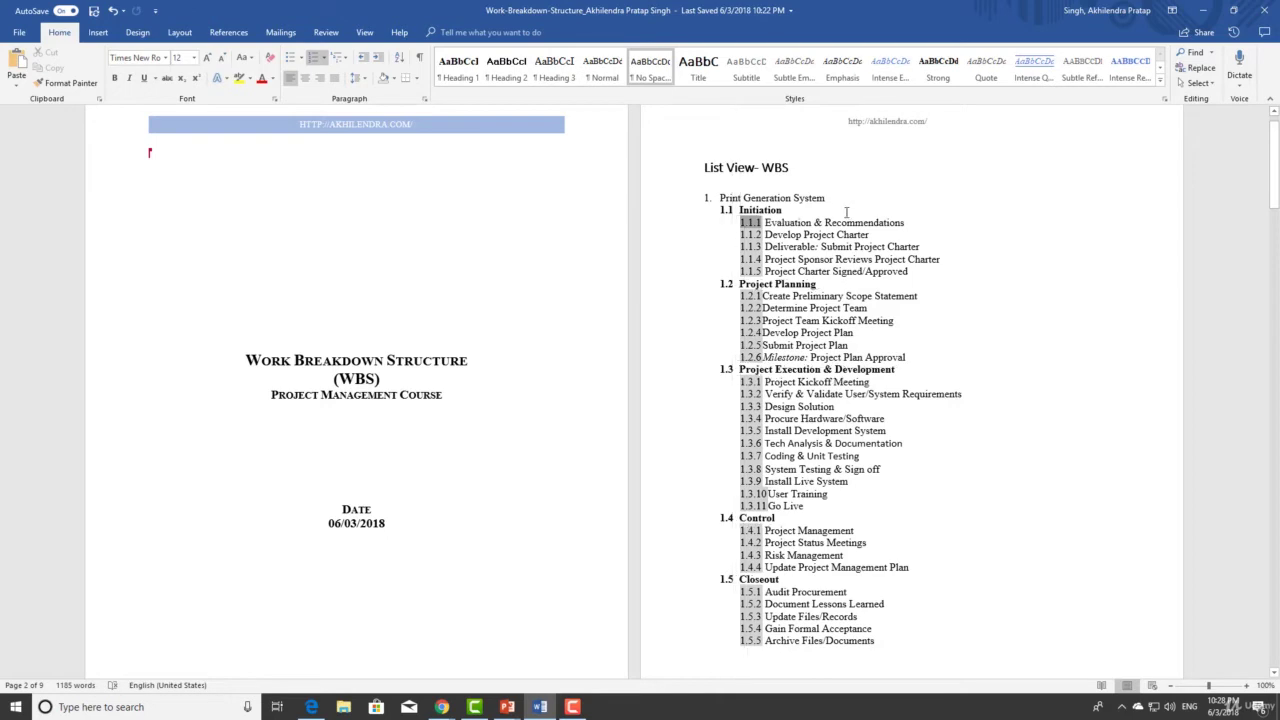
left_click_drag(846, 212, 764, 222)
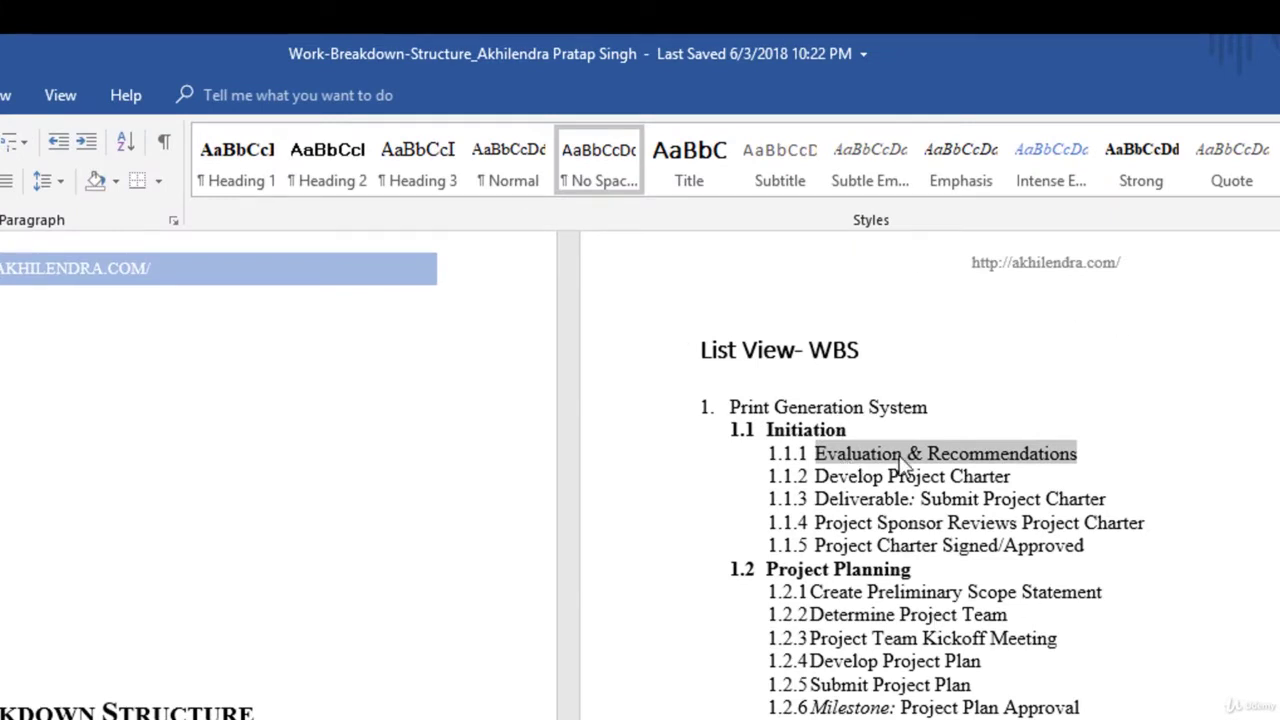
key("Right")
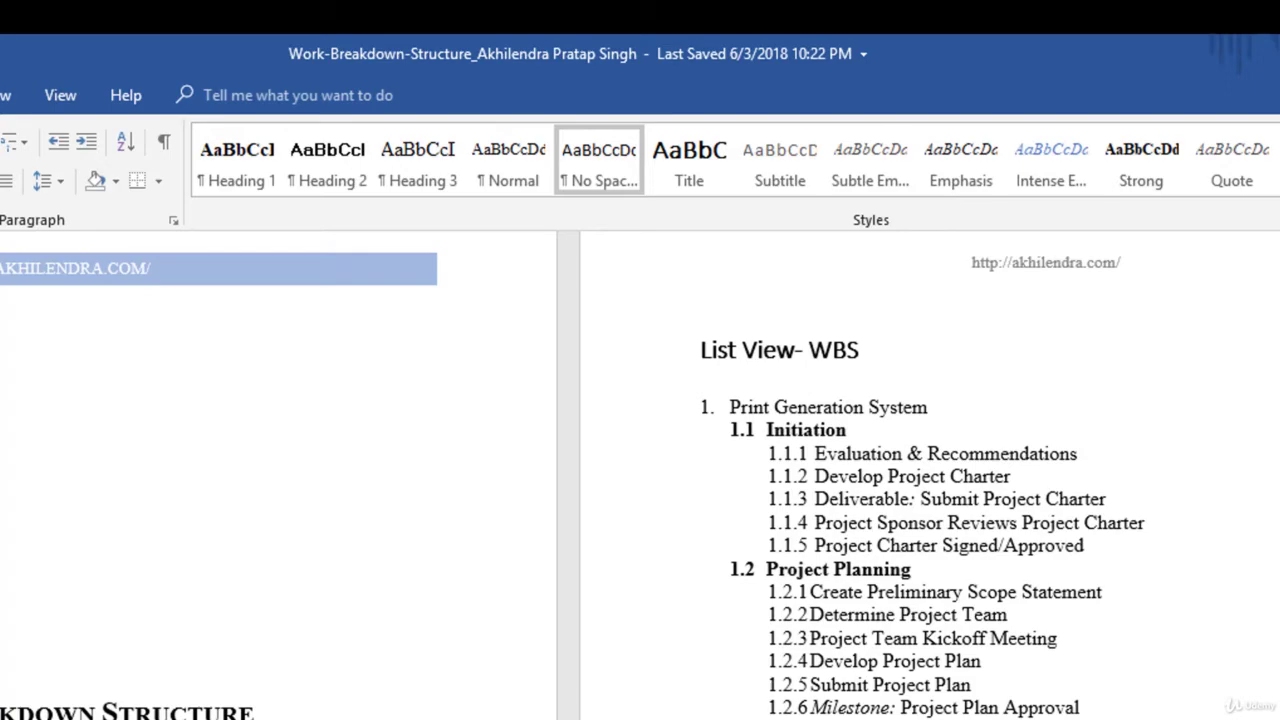
key("ctrl+s")
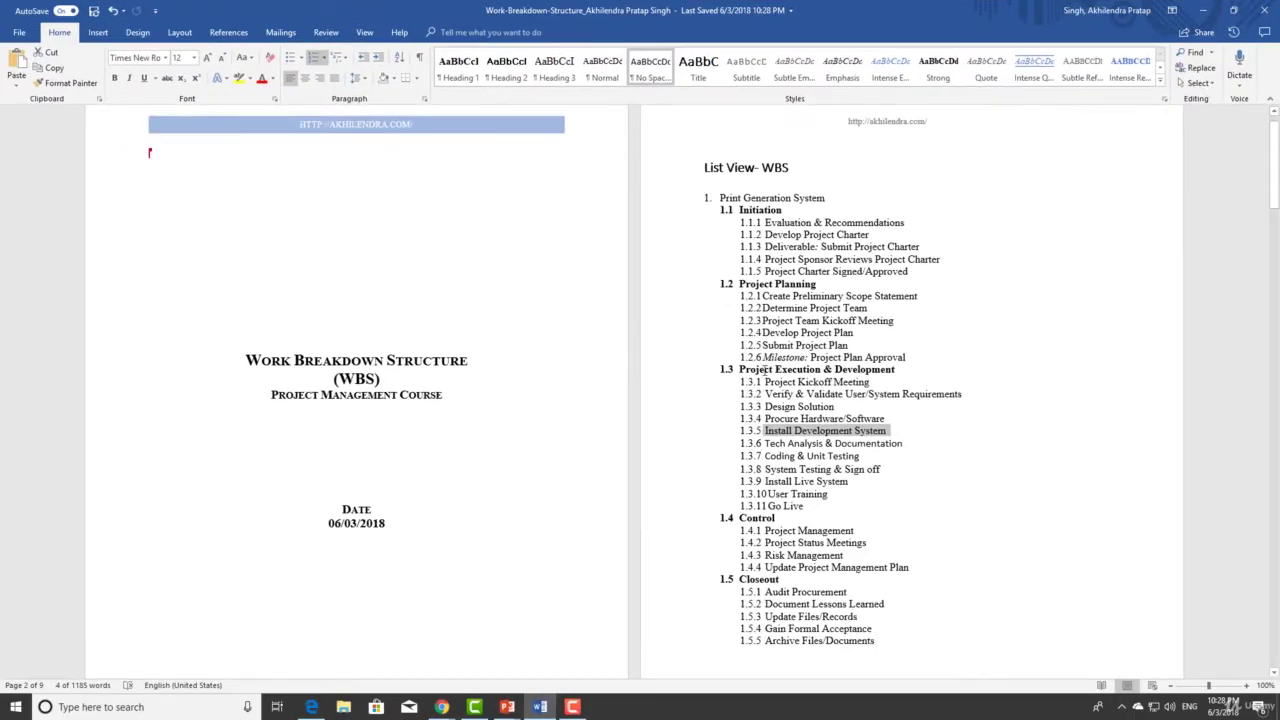
Examine the hierarchical table's levels, and the List View's Initiation, Project Planning, Project Execution & Development headings and the Evaluation & Recommendations item.
scroll(766, 376, "down", 3)
scroll(766, 377, "down", 10)
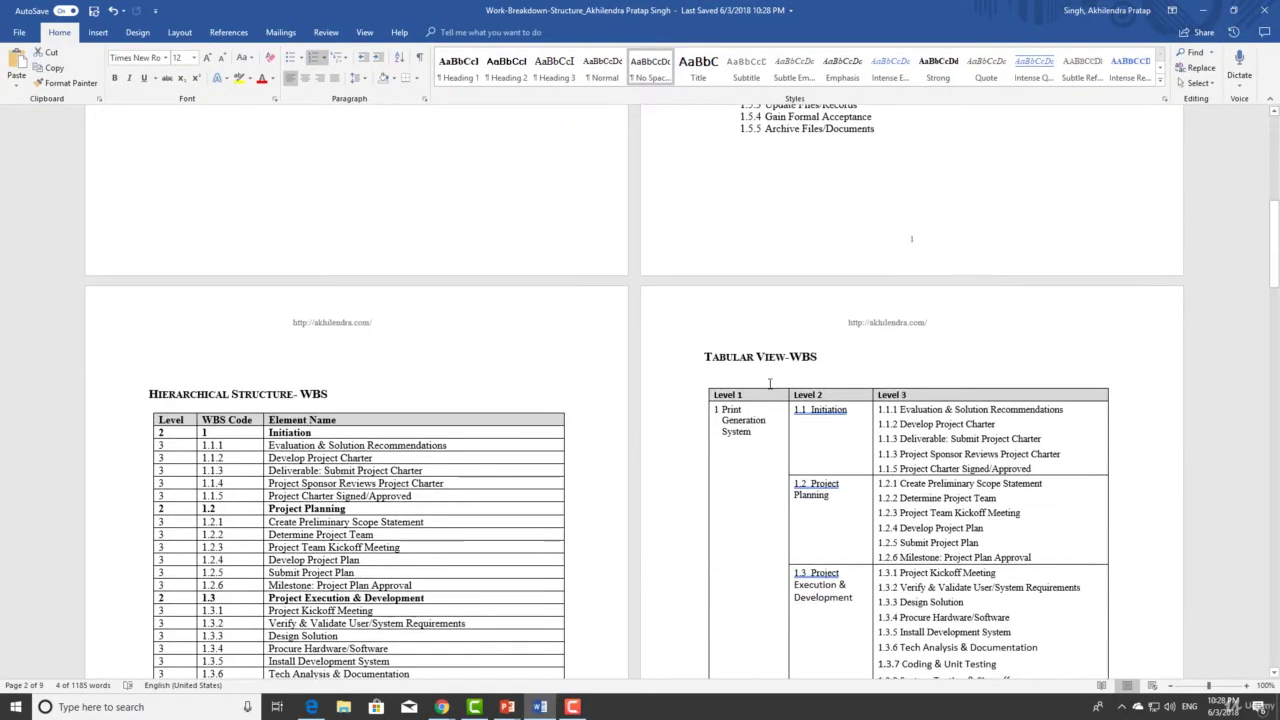
scroll(770, 383, "down", 1)
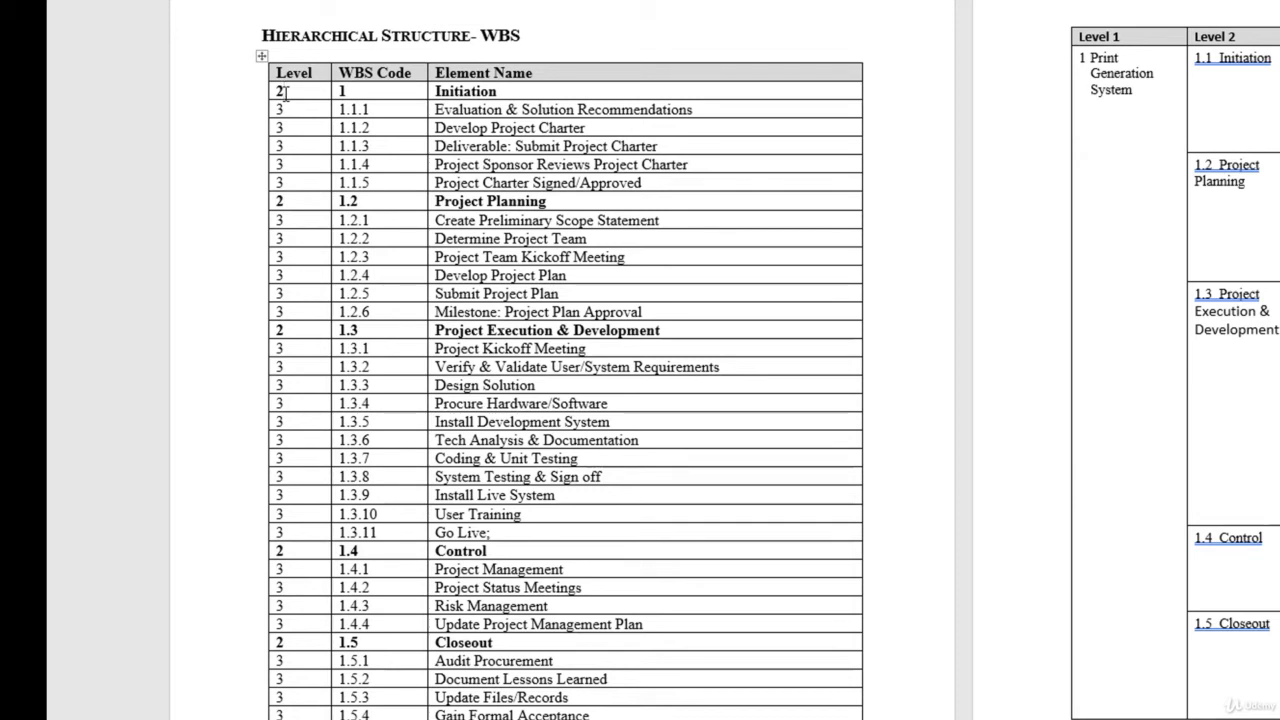
scroll(450, 250, "up", 8)
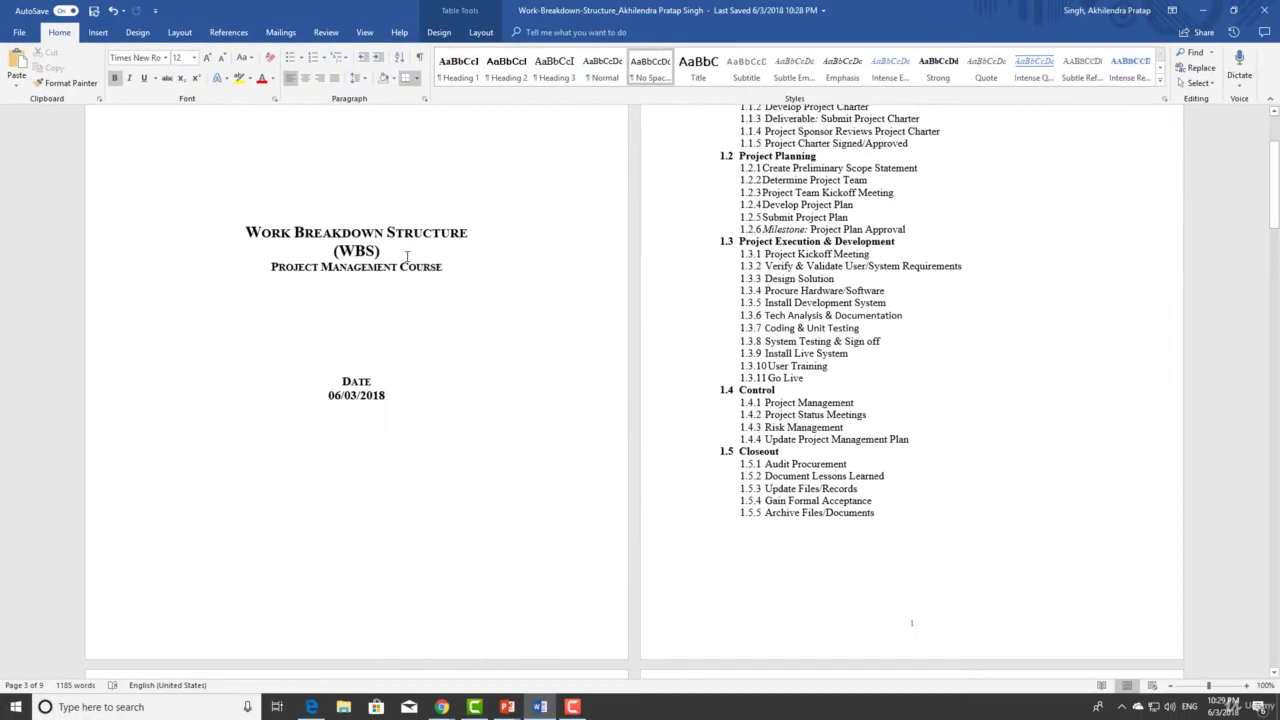
scroll(407, 257, "up", 4)
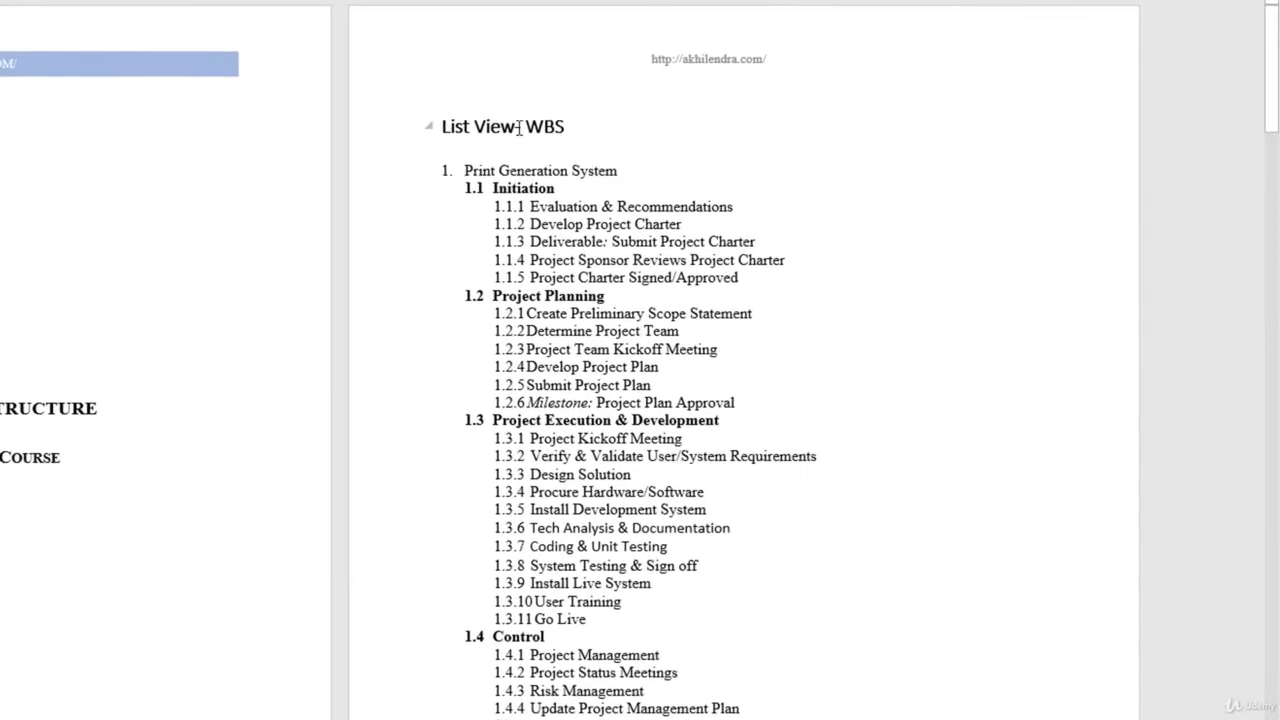
triple_click(519, 126)
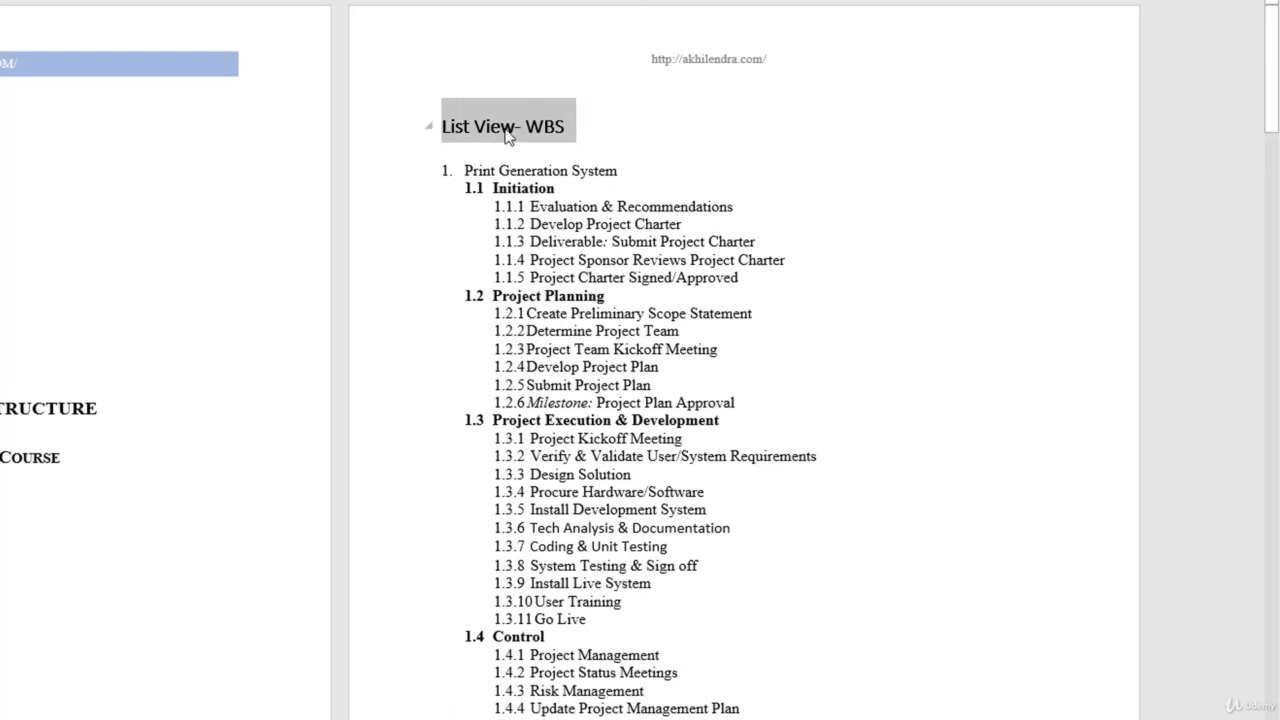
left_click_drag(556, 188, 500, 189)
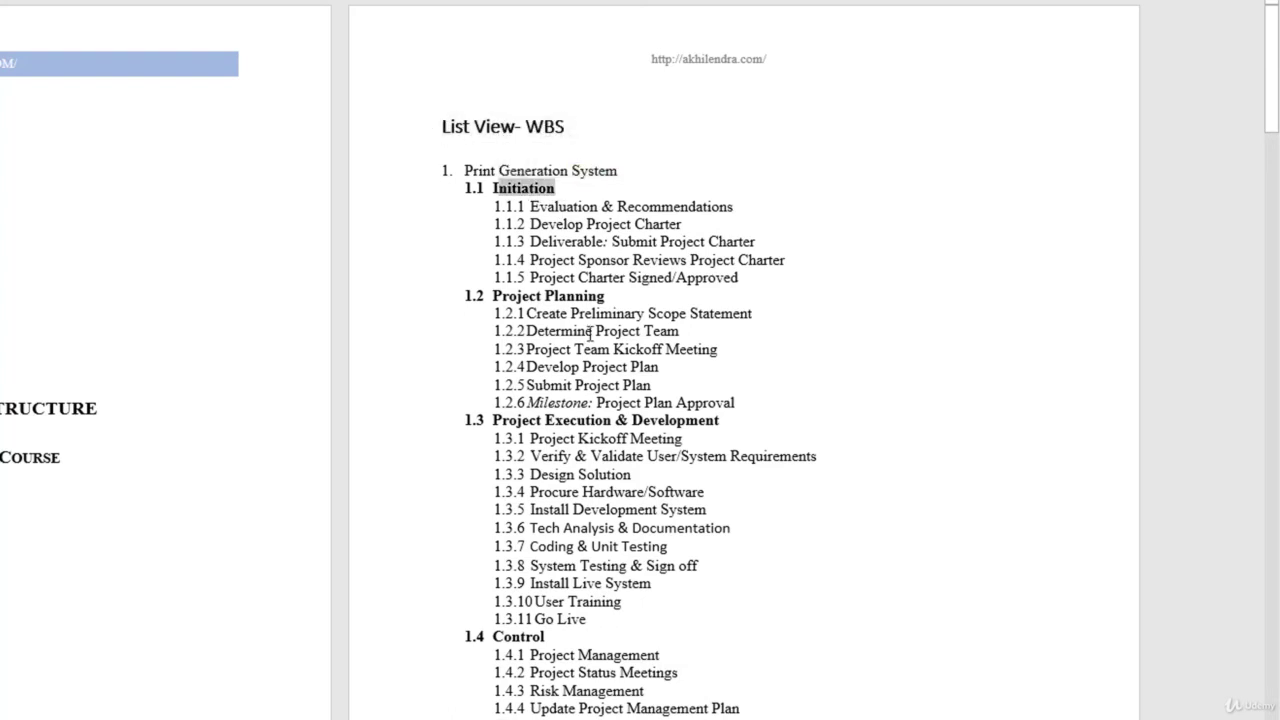
left_click_drag(606, 296, 498, 297)
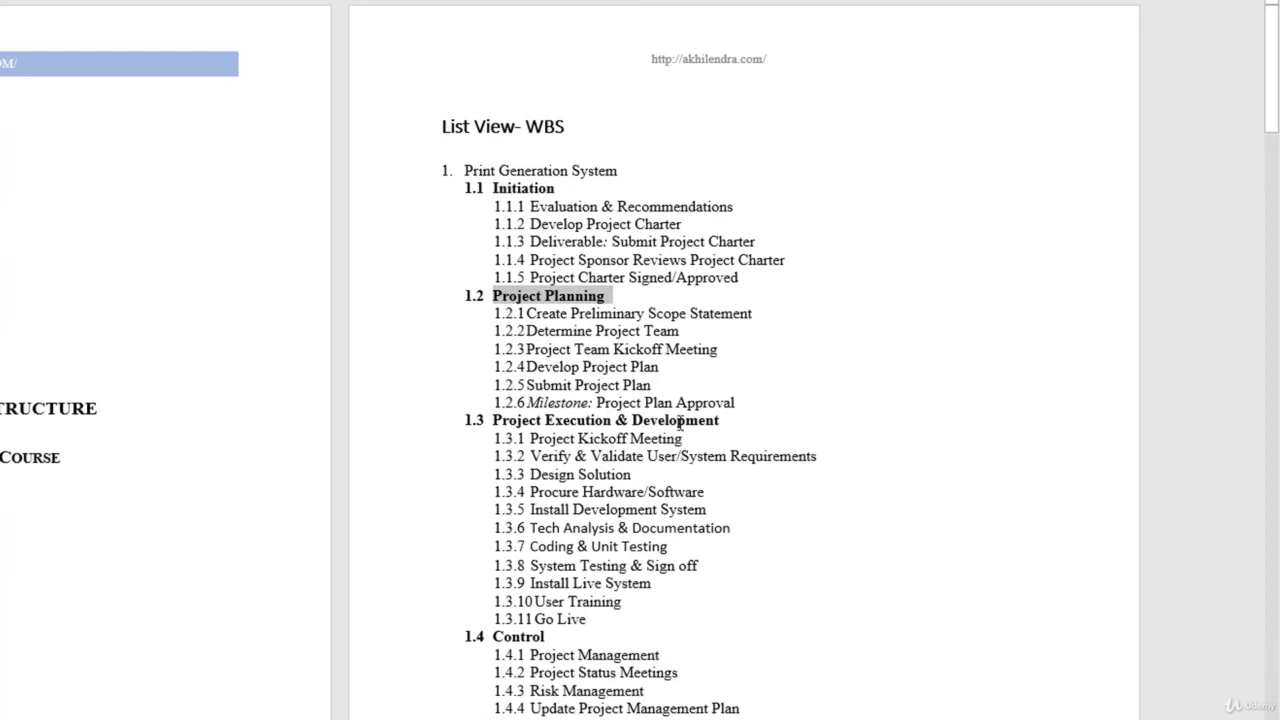
left_click_drag(720, 419, 494, 421)
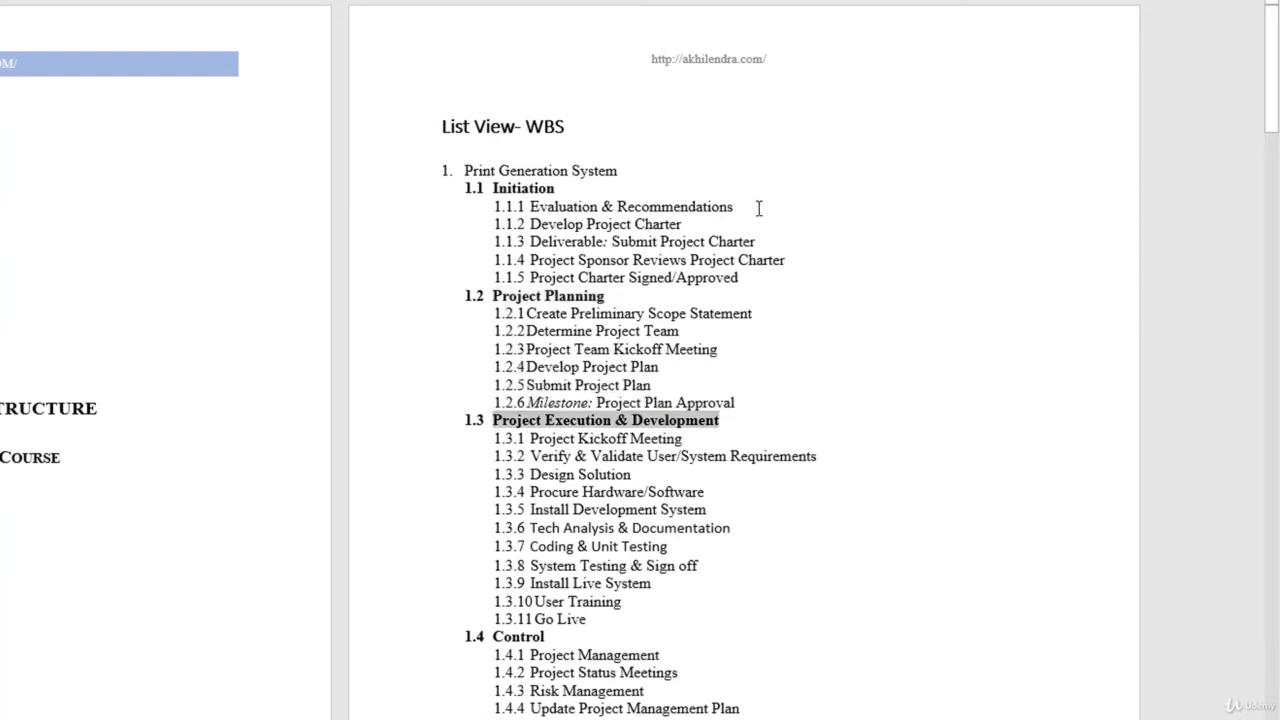
left_click_drag(733, 206, 542, 209)
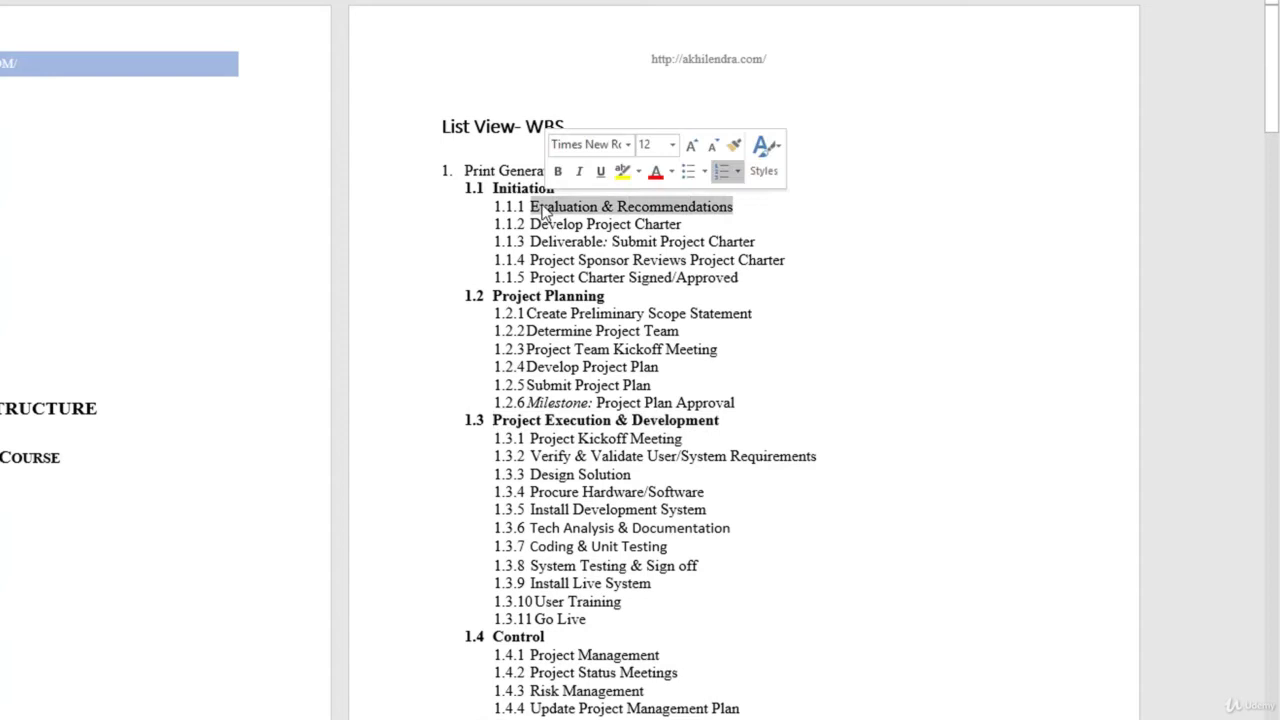
left_click(660, 210)
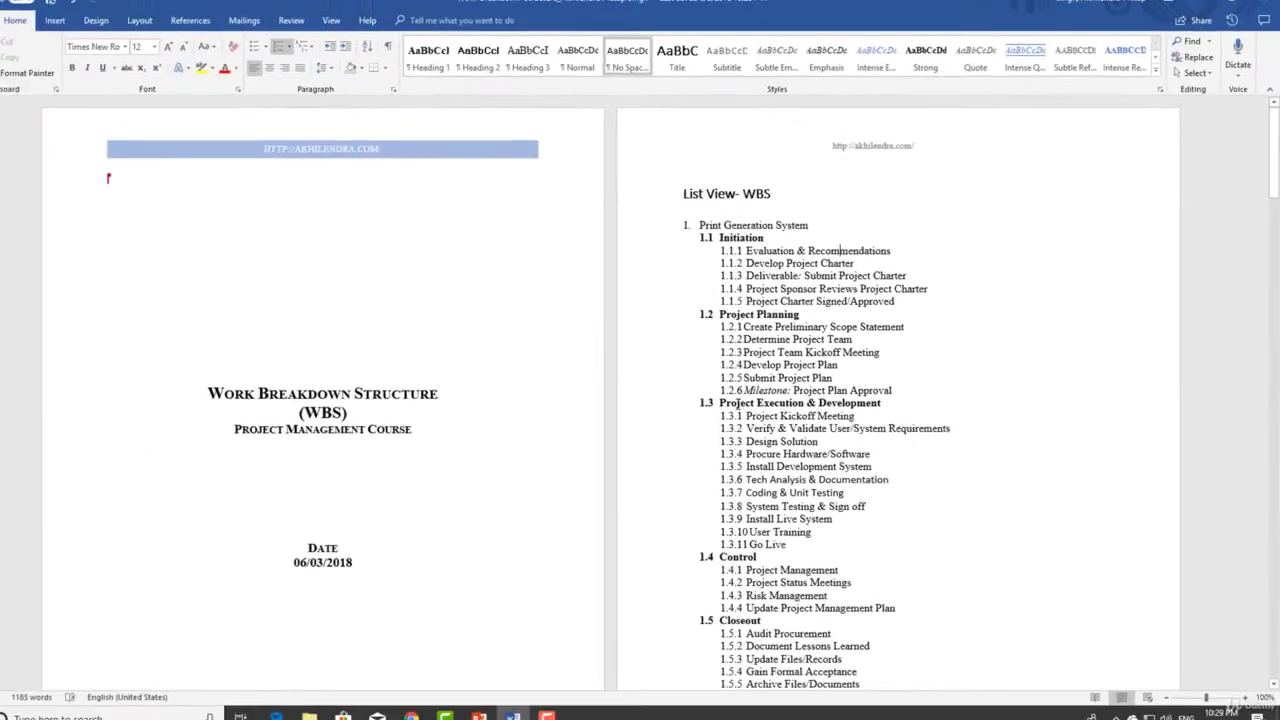
Examine the Hierarchical Structure table's level 2 rows and the level, WBS code and name of Develop Project Charter.
scroll(757, 401, "down", 10)
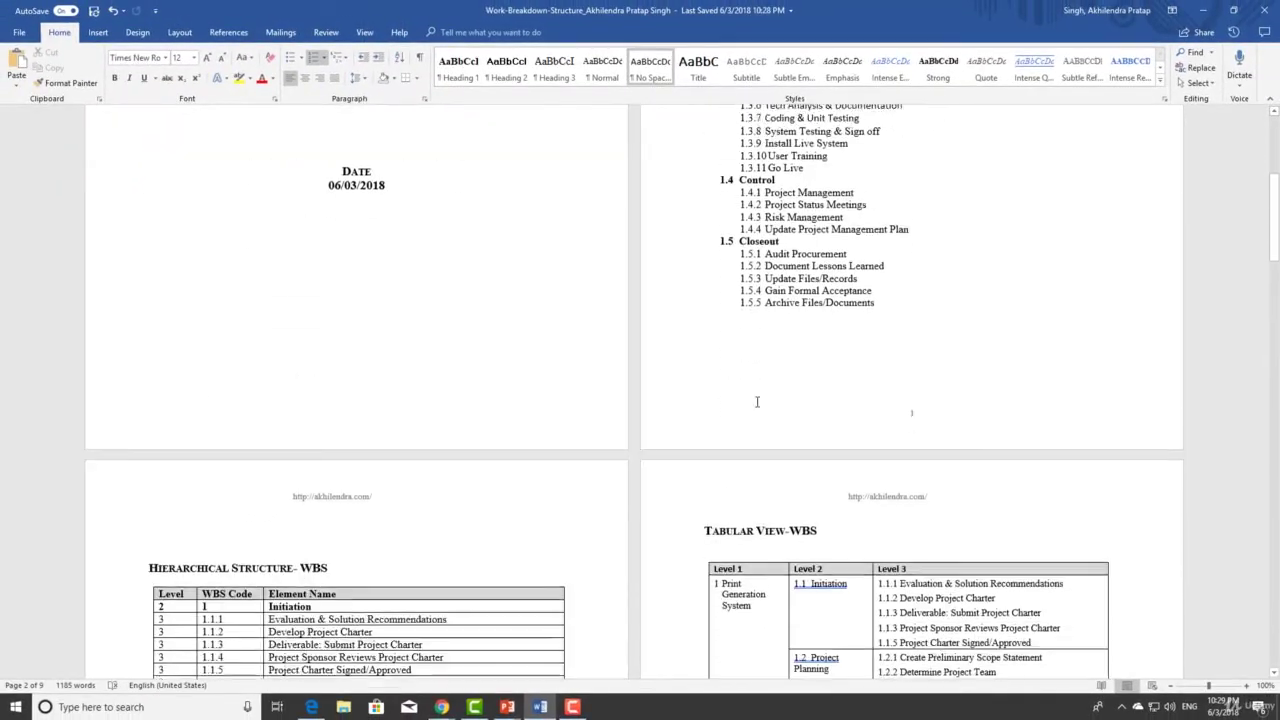
scroll(757, 401, "down", 5)
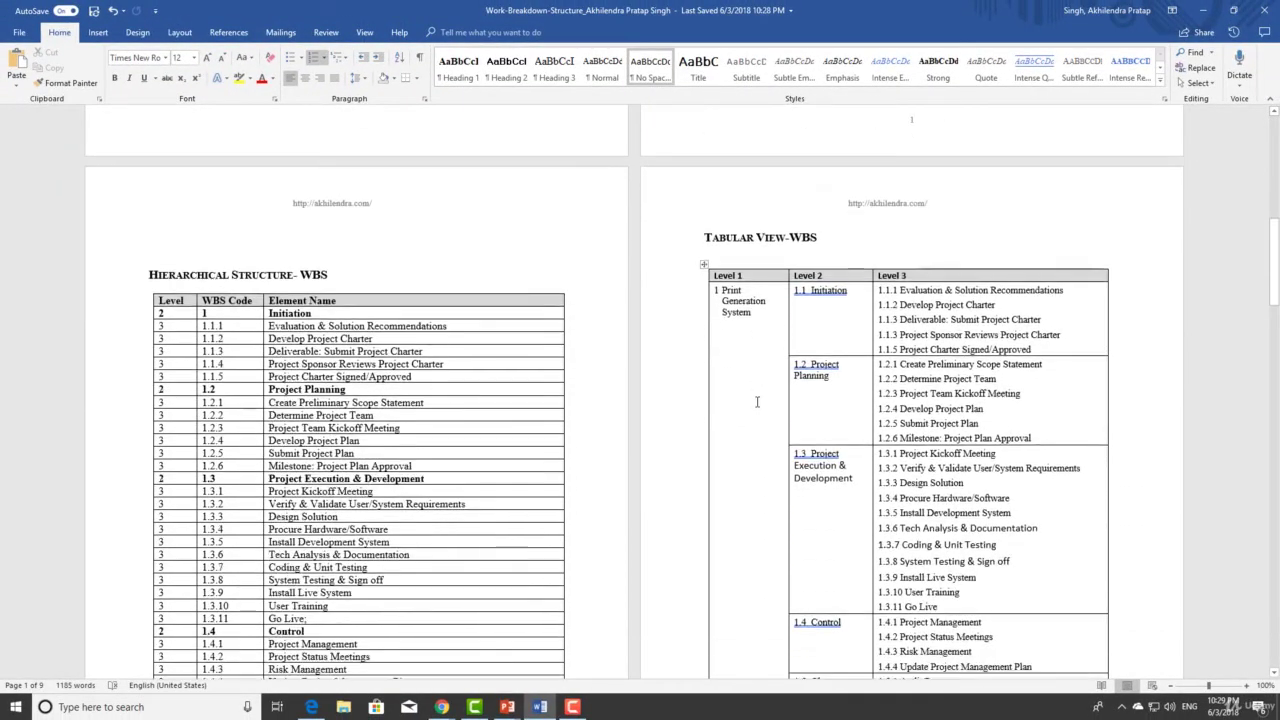
scroll(757, 401, "down", 2)
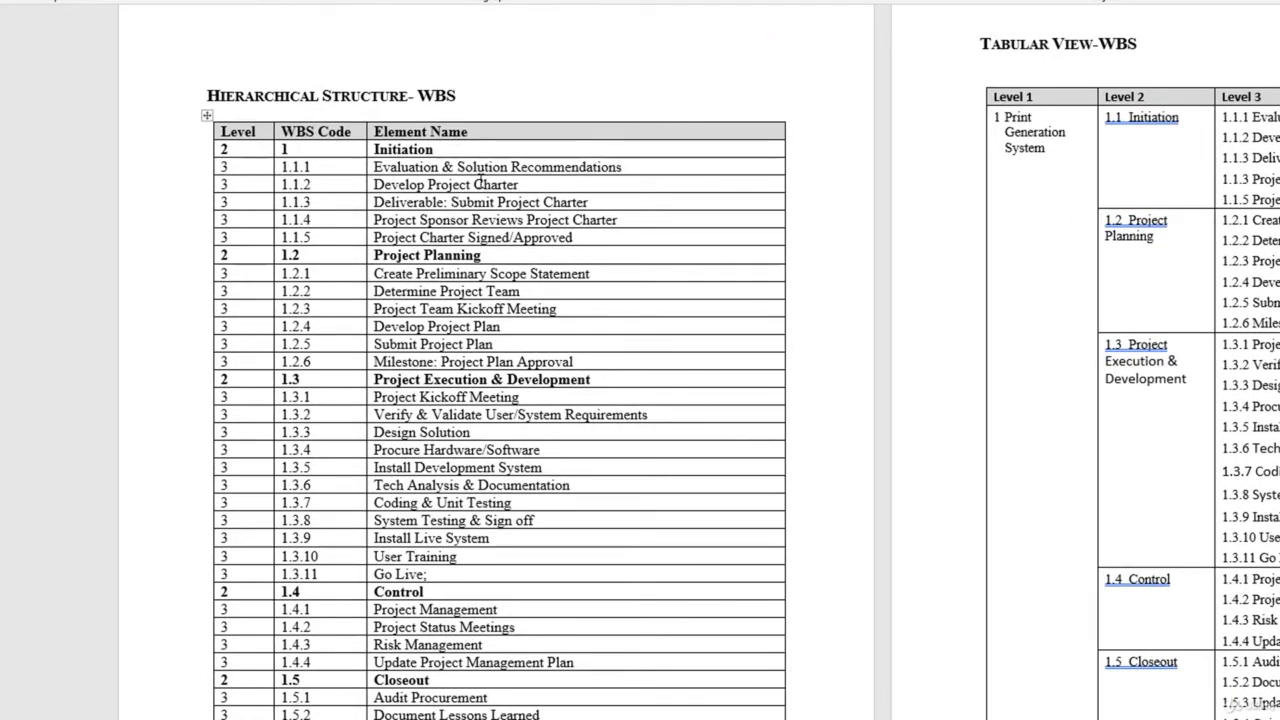
left_click(226, 150)
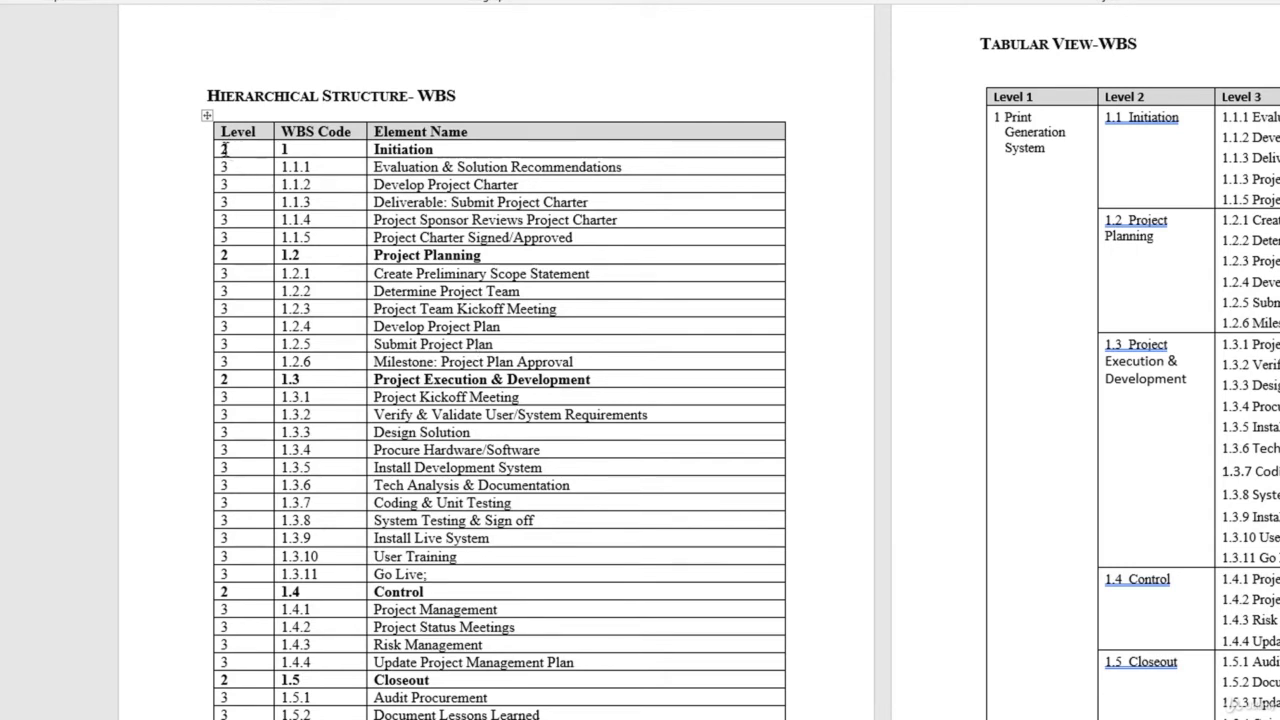
left_click(228, 256)
double_click(222, 184)
left_click_drag(376, 184, 518, 185)
left_click(276, 185)
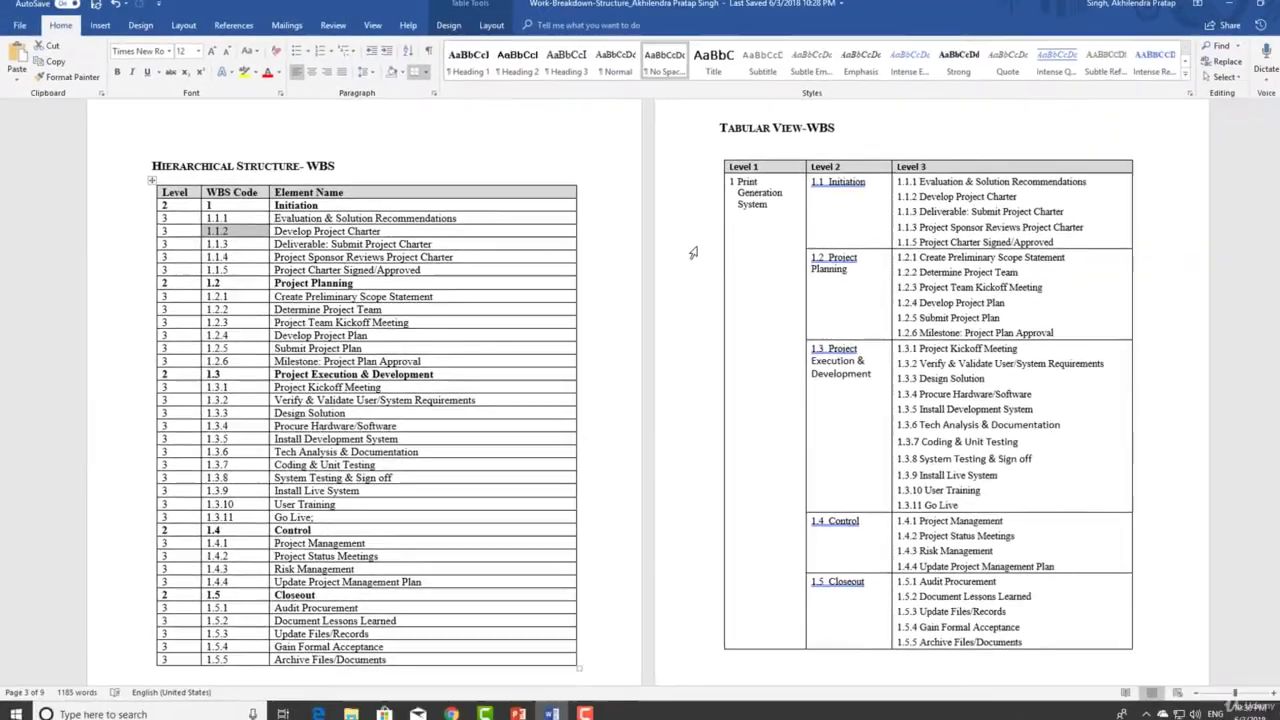
Review the Tabular View table and the Tree Structure View chart from Print Generation System down to Go Live.
scroll(965, 60, "down", 2)
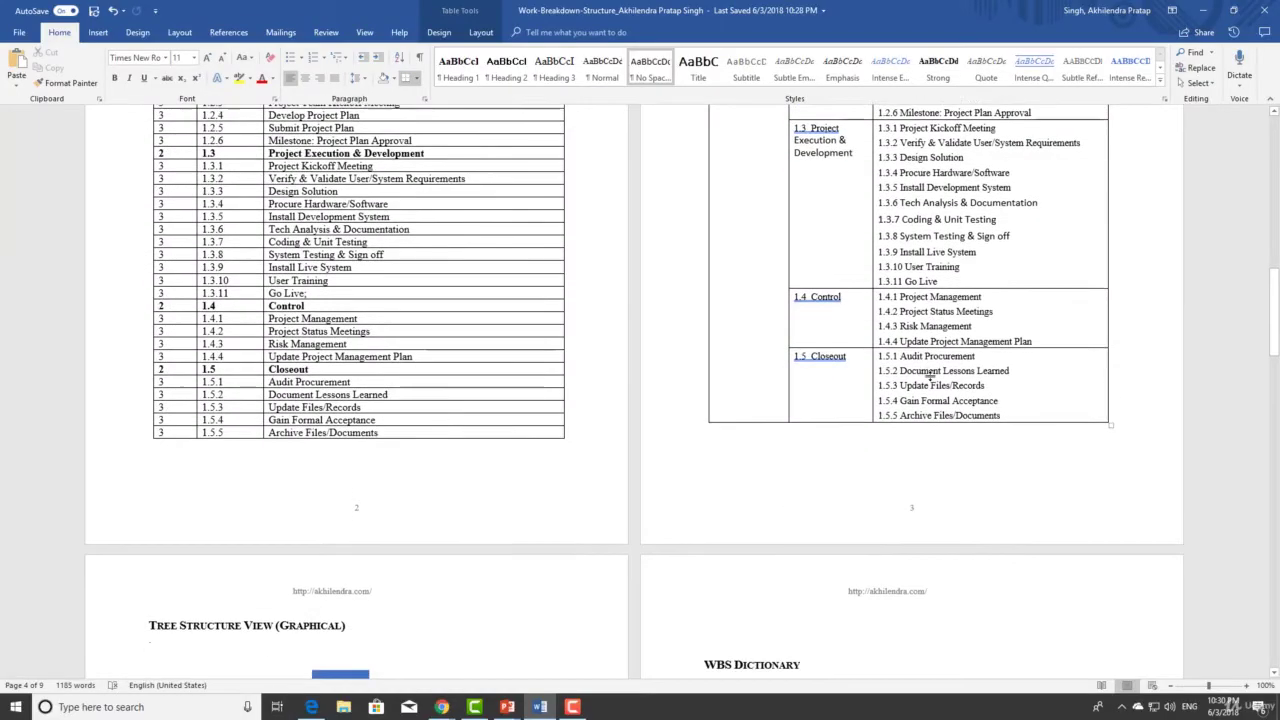
scroll(929, 378, "down", 5)
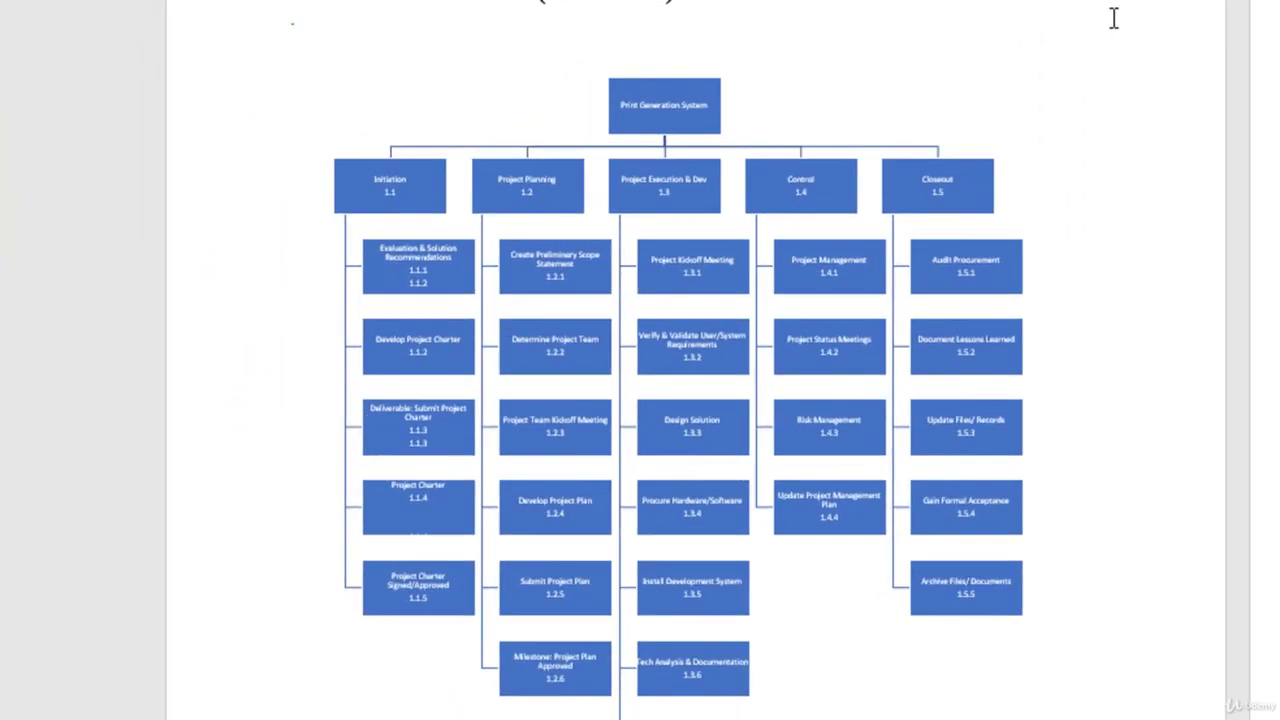
scroll(954, 94, "up", 1)
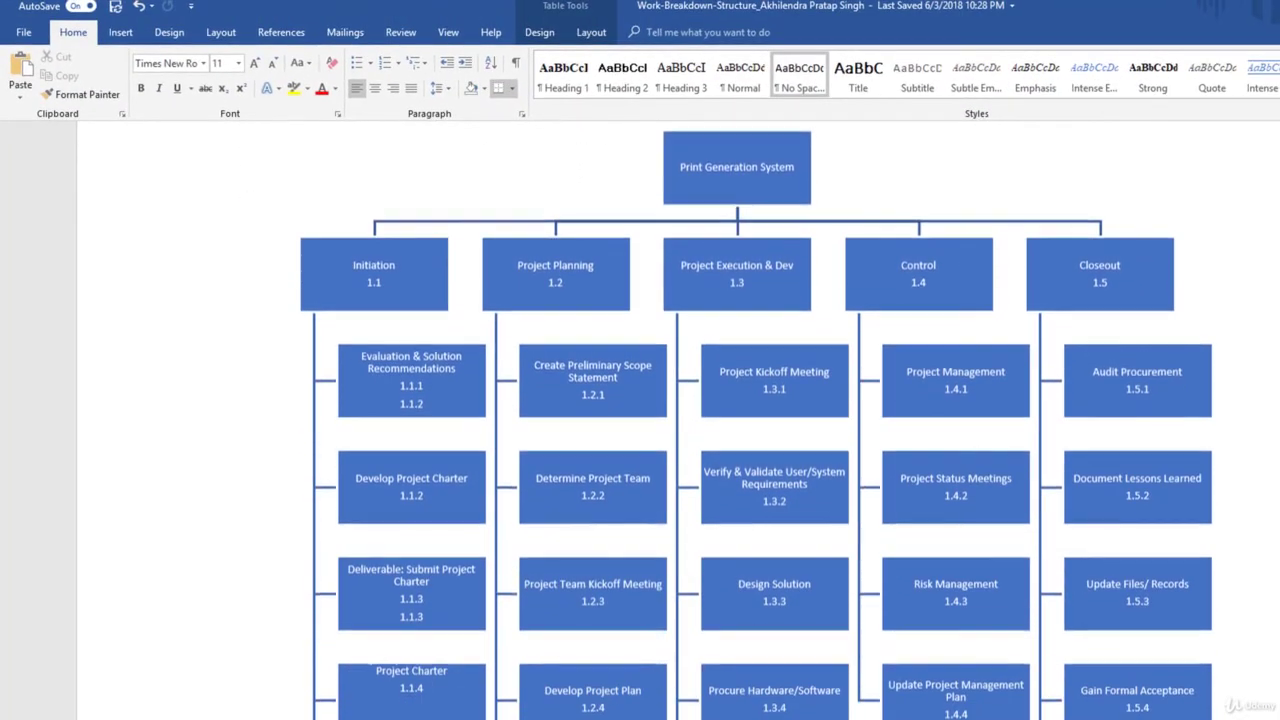
scroll(640, 400, "up", 5)
scroll(640, 400, "down", 3)
scroll(840, 334, "down", 1)
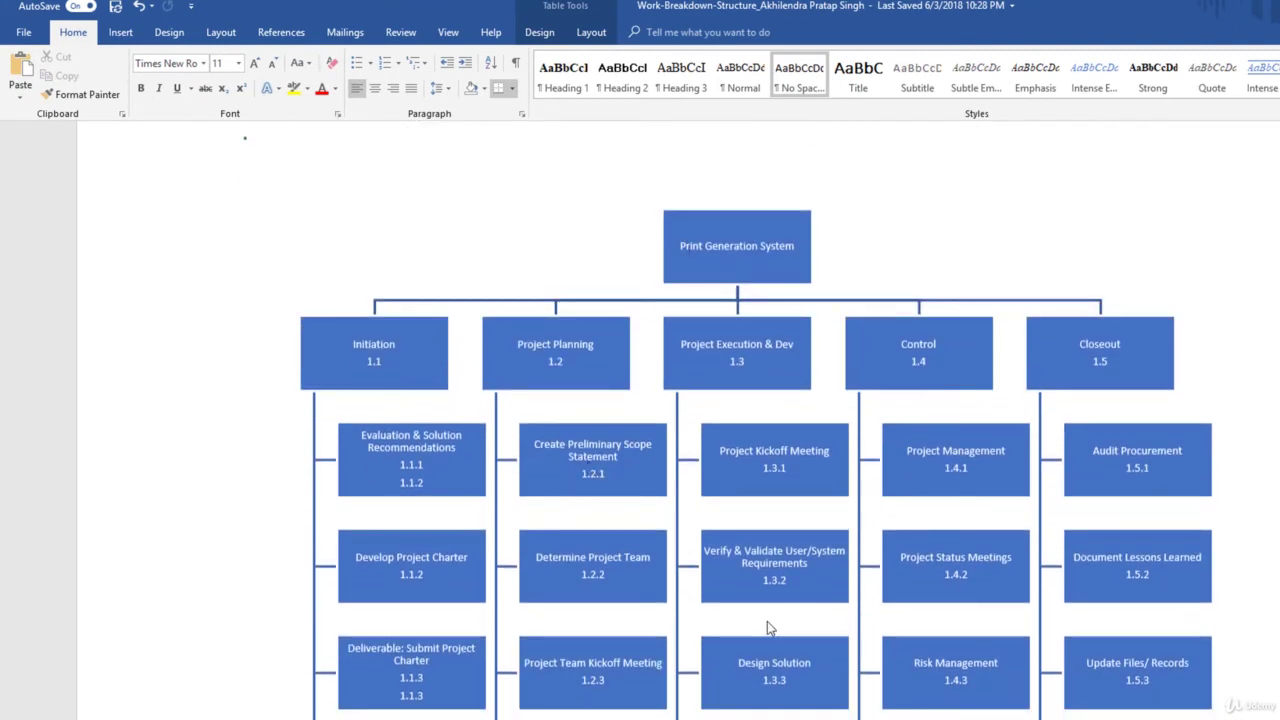
scroll(767, 620, "up", 4)
scroll(767, 627, "down", 3)
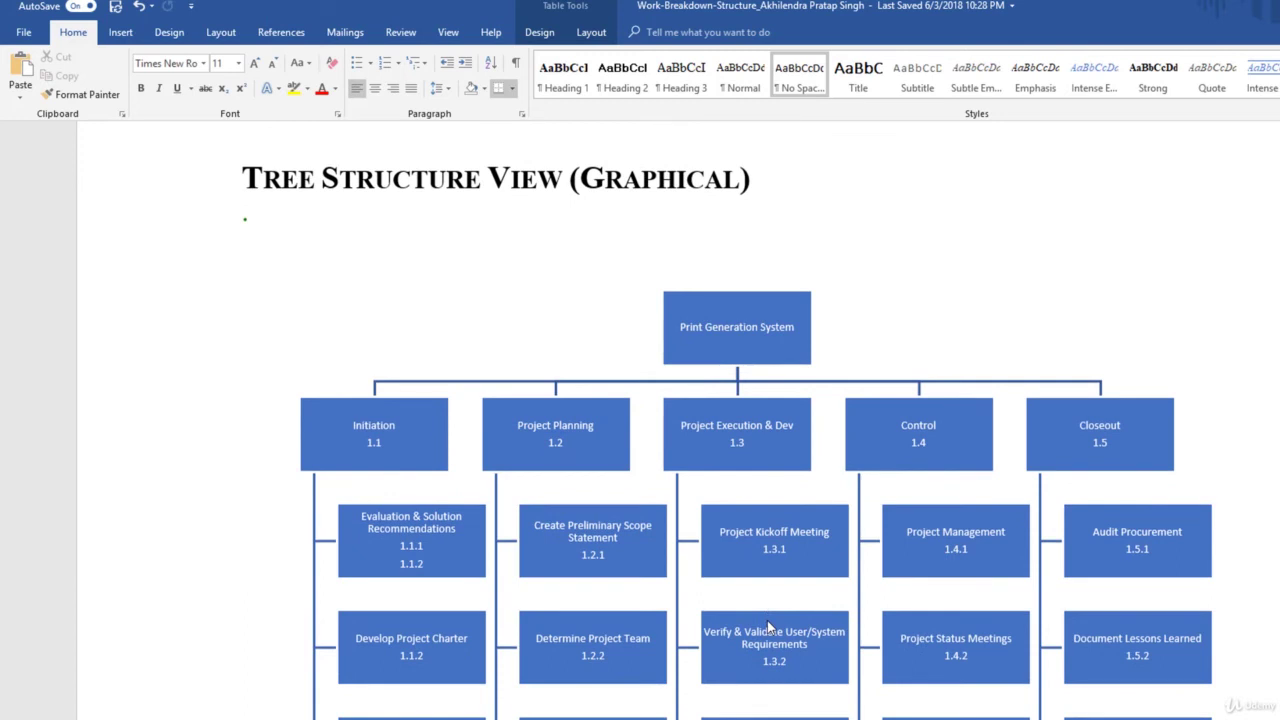
scroll(767, 627, "down", 3)
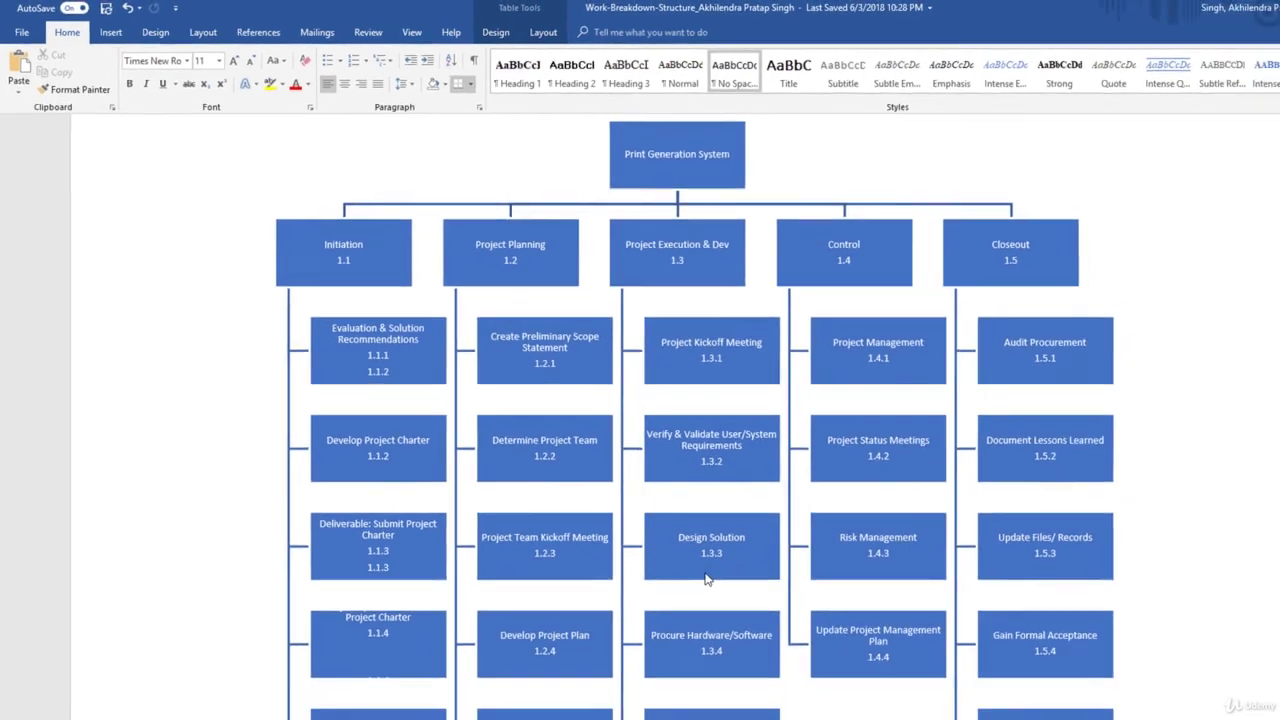
scroll(767, 627, "down", 10)
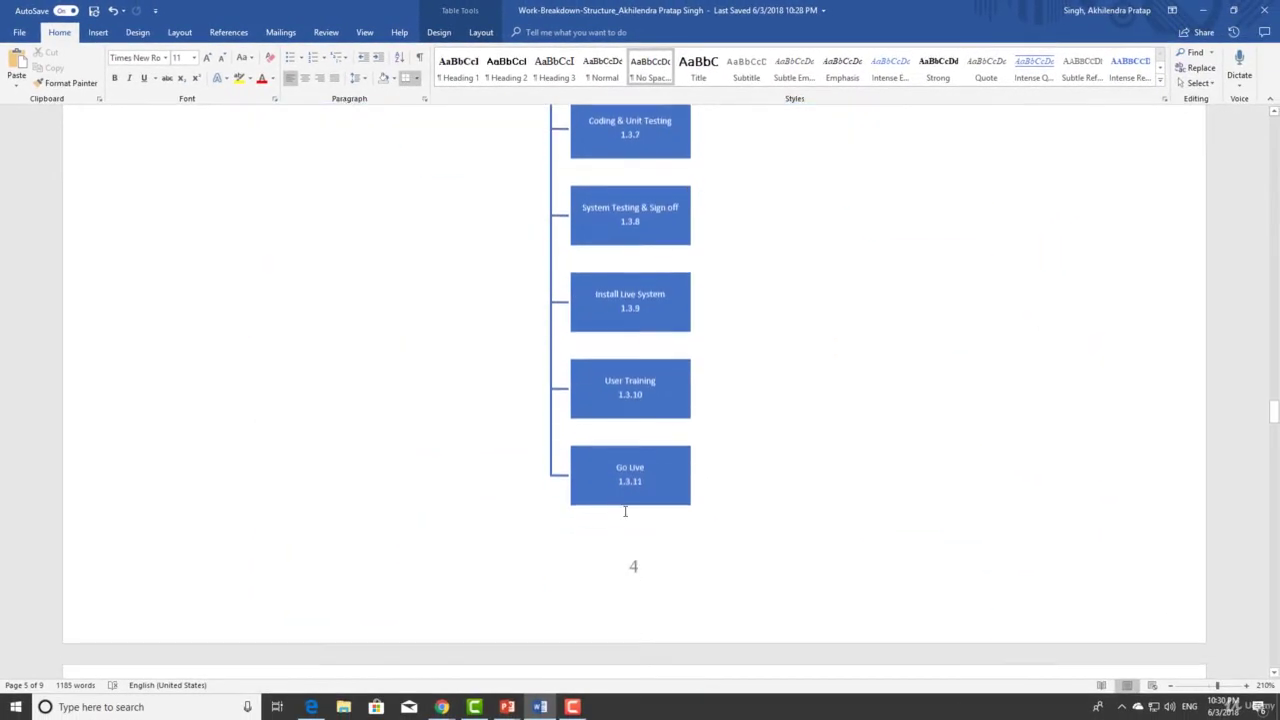
Examine the WBS Dictionary heading and its table's Level, WBS Code and Definition columns with the first entries.
scroll(630, 540, "down", 10)
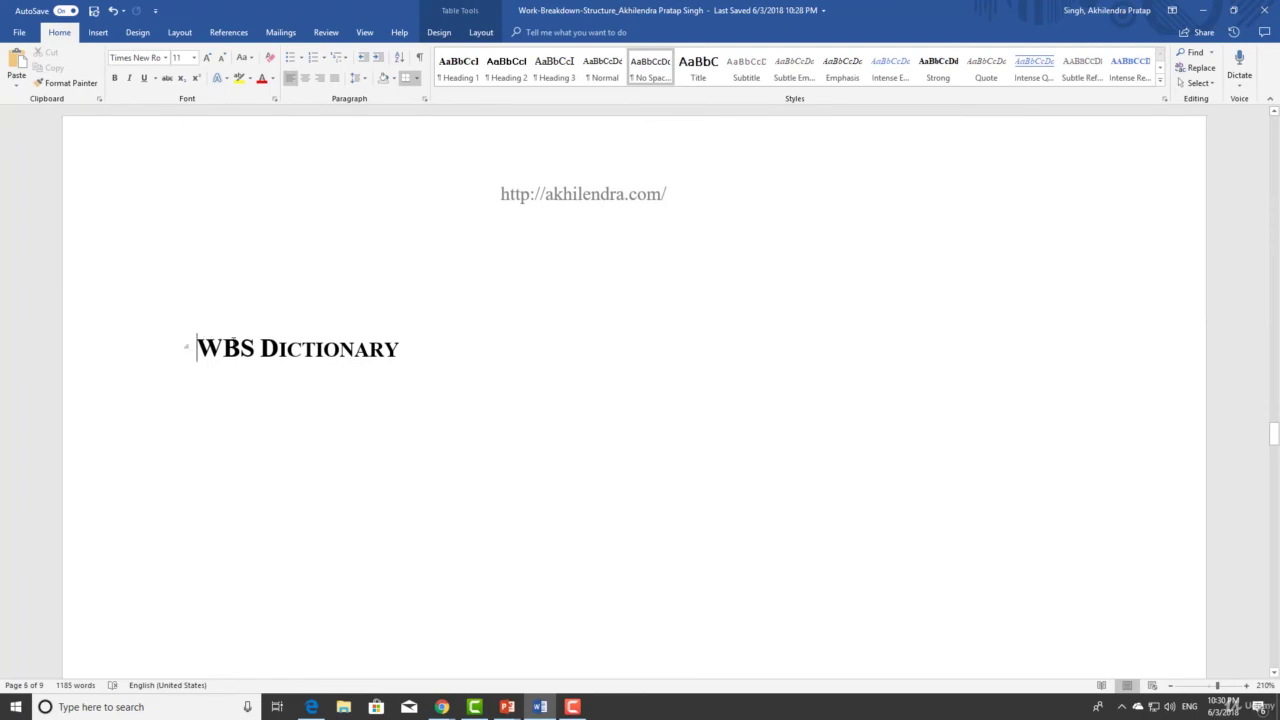
left_click_drag(197, 348, 412, 348)
key("ctrl+alt+1")
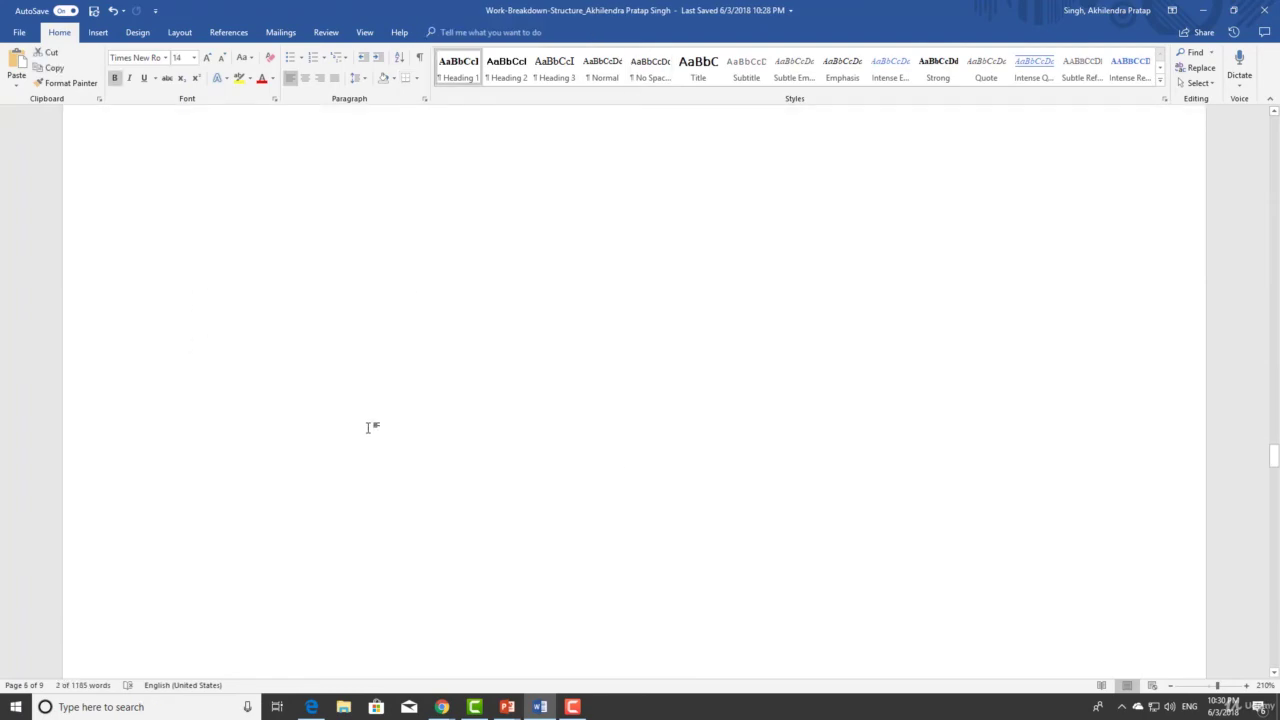
scroll(368, 427, "down", 5)
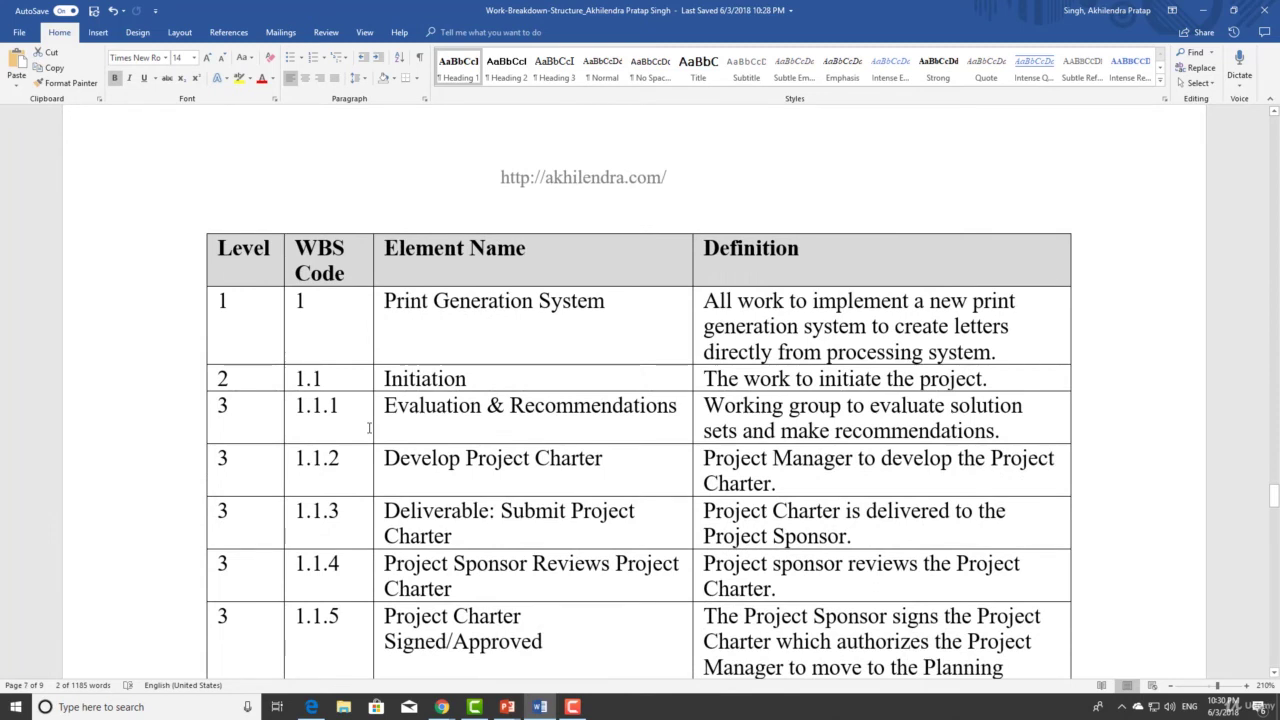
left_click(228, 248)
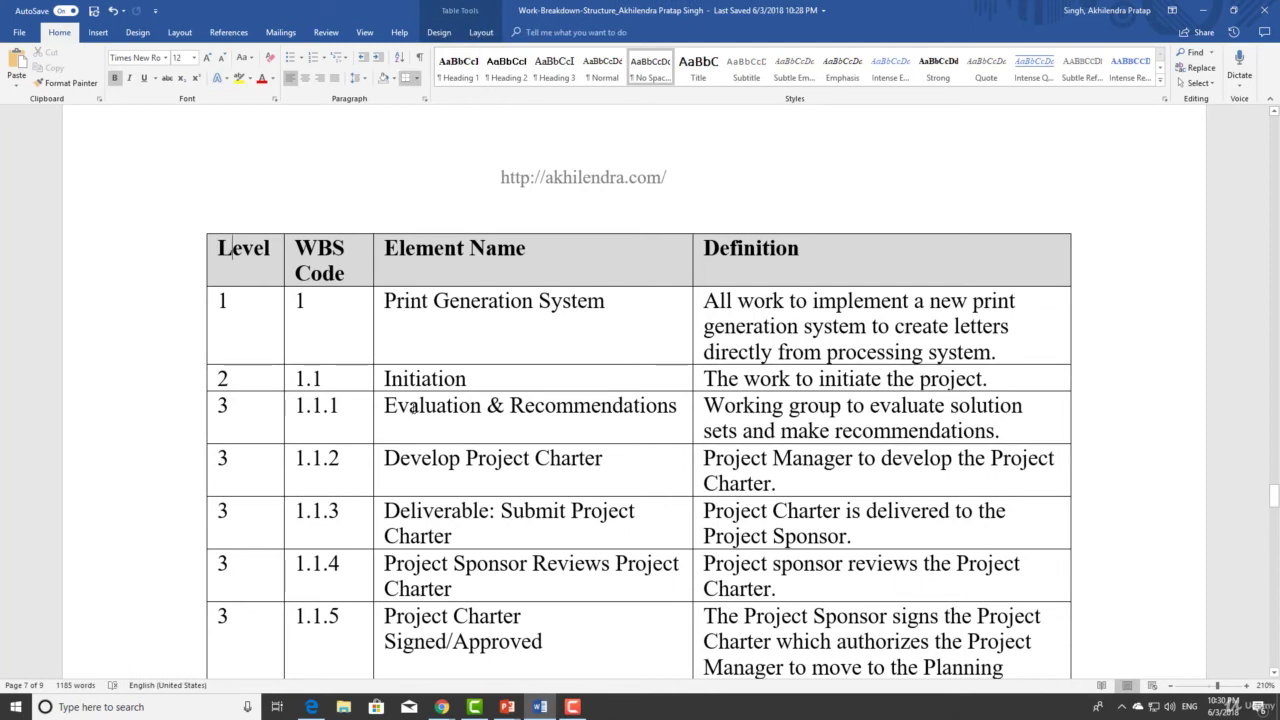
left_click(343, 272)
left_click(757, 268)
scroll(808, 285, "down", 2)
scroll(760, 285, "down", 3)
scroll(670, 300, "up", 3)
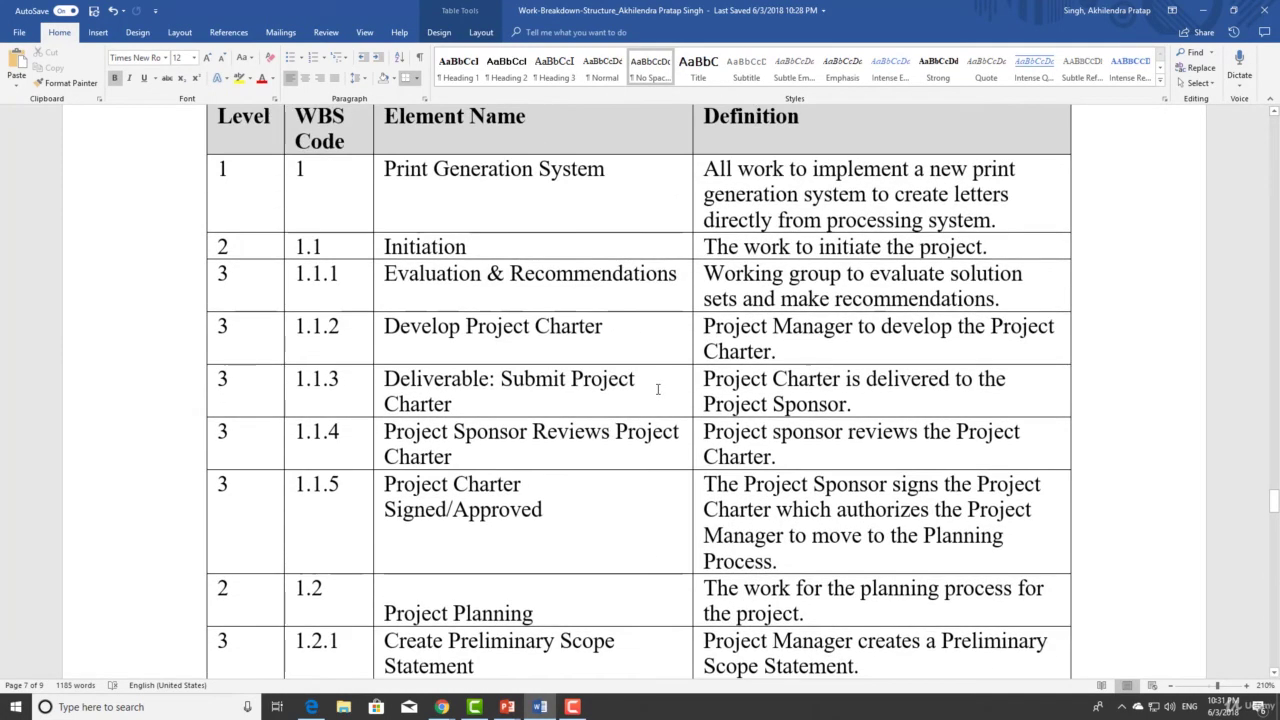
Read the remaining WBS Dictionary definitions through the Closeout entries and return to the section heading.
scroll(658, 389, "down", 4)
scroll(658, 389, "down", 5)
scroll(658, 389, "down", 8)
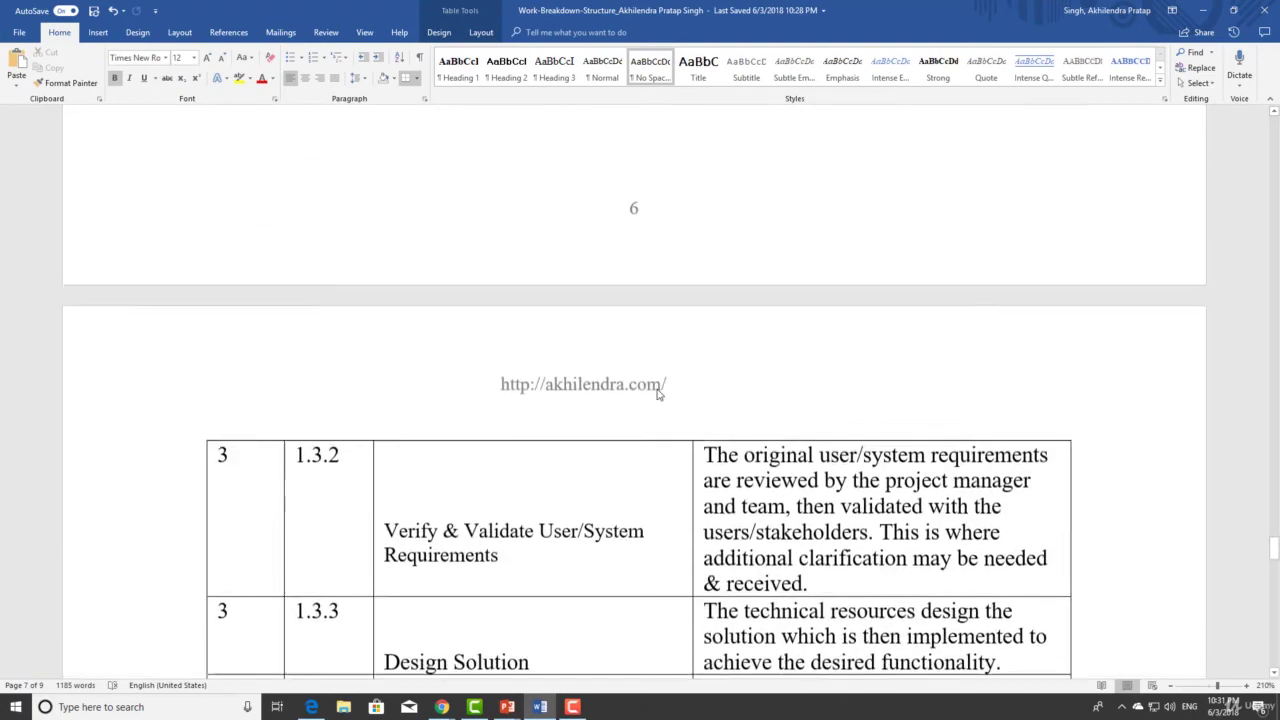
scroll(658, 389, "down", 10)
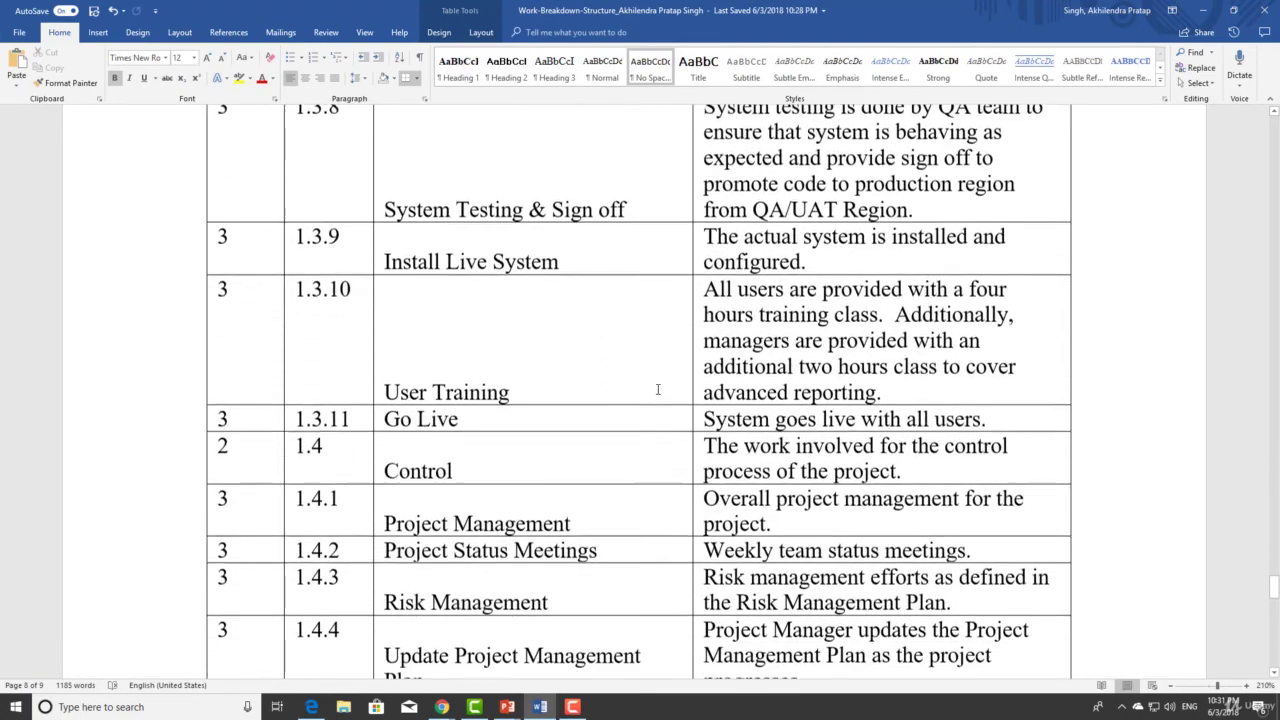
scroll(658, 389, "down", 10)
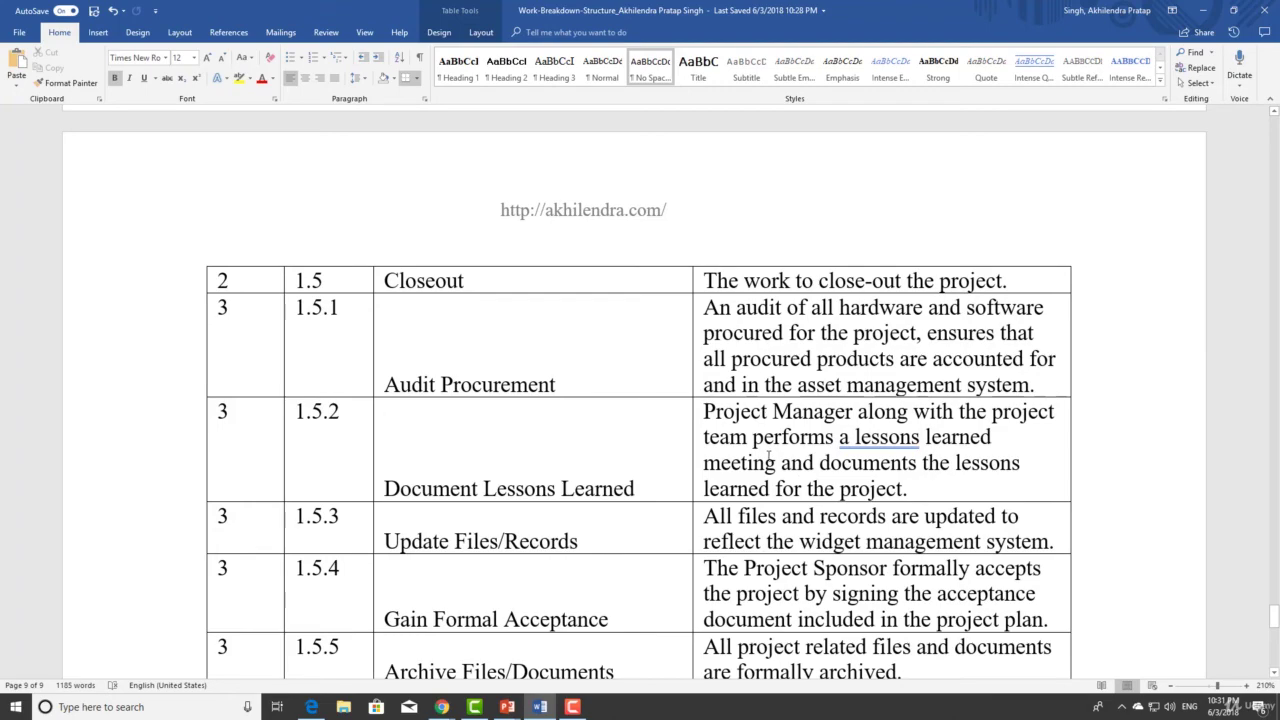
scroll(769, 457, "down", 5)
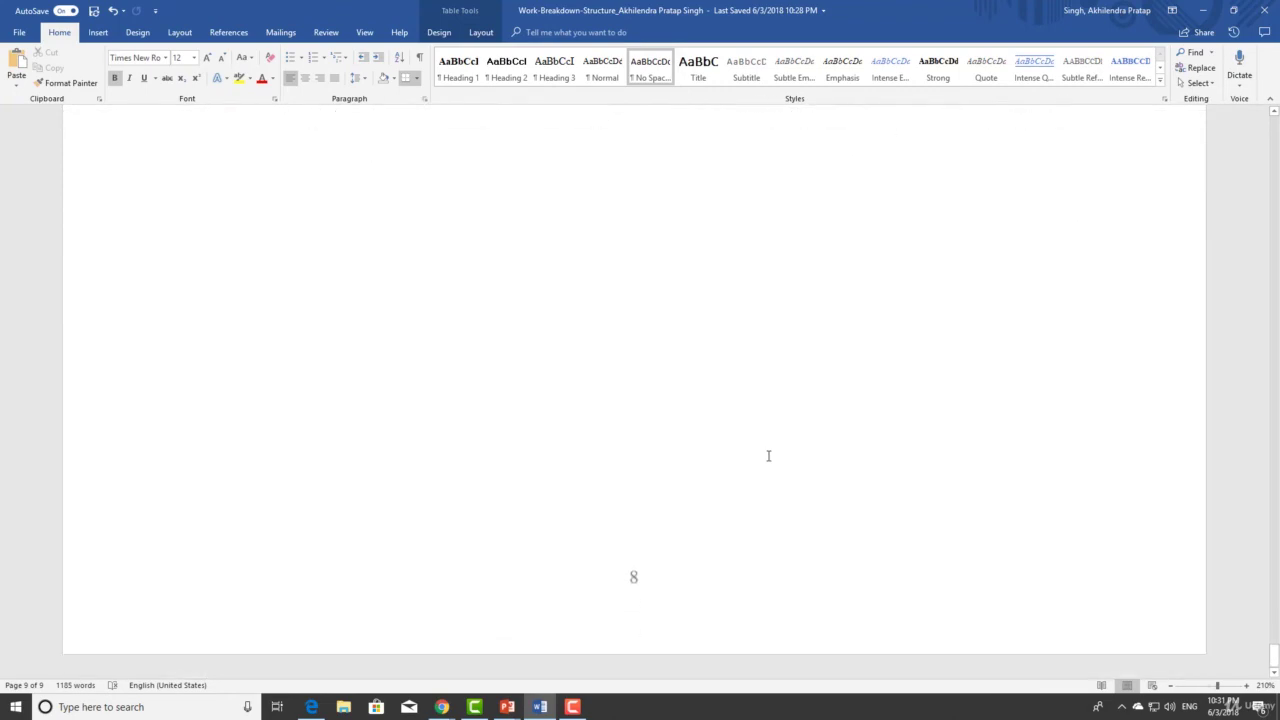
scroll(769, 457, "up", 20)
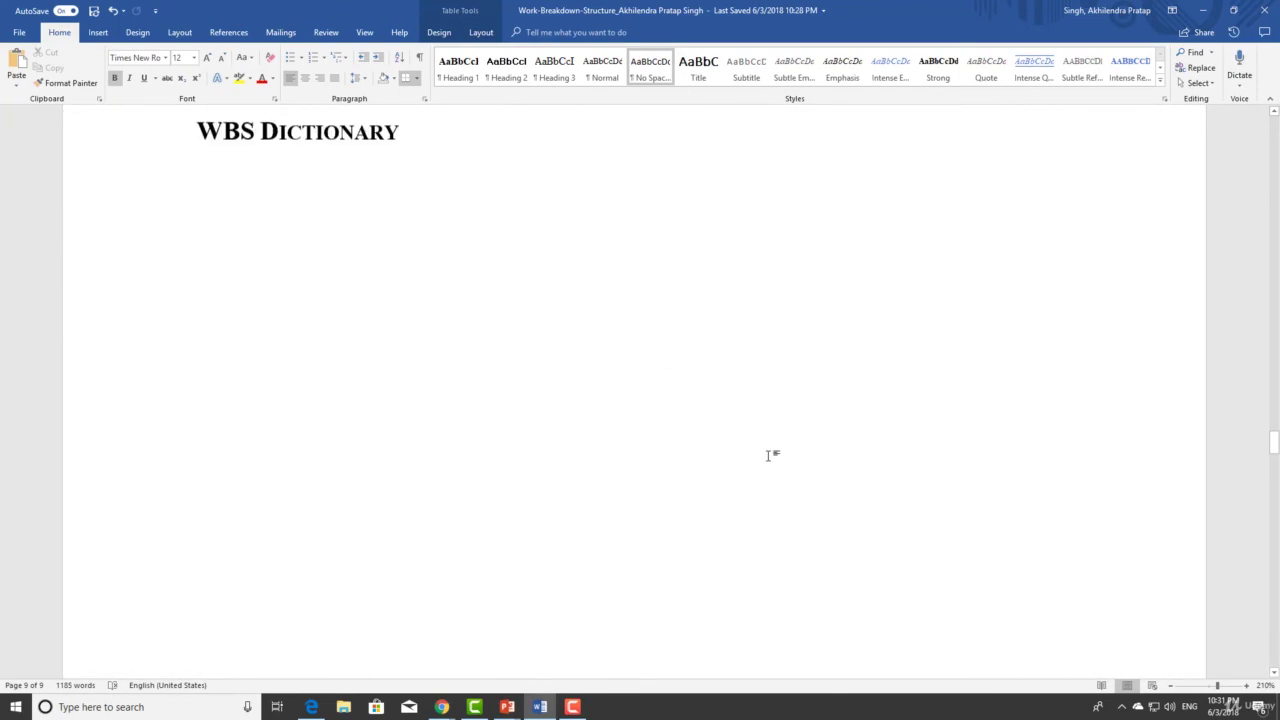